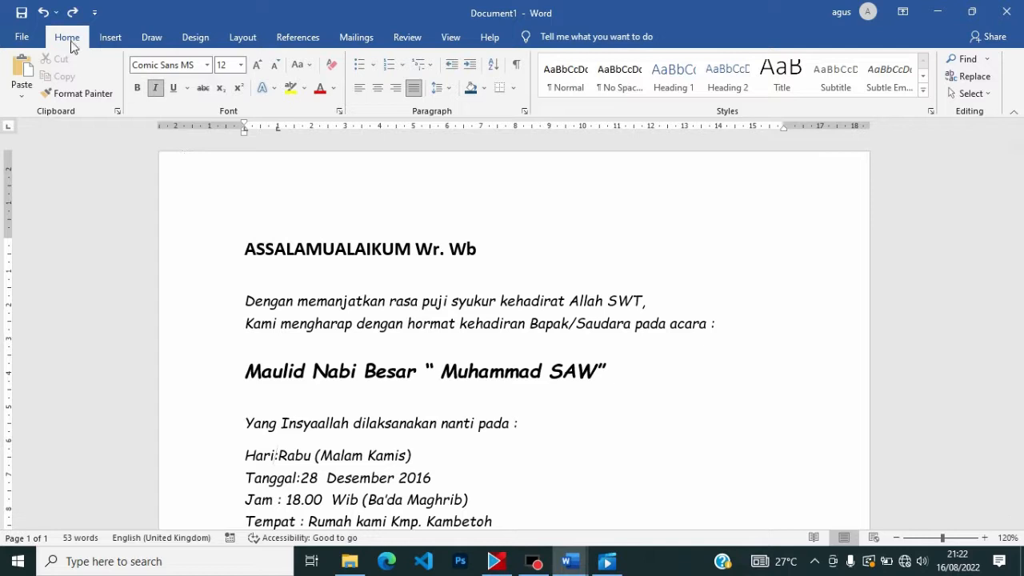
pyautogui.click(122, 42)
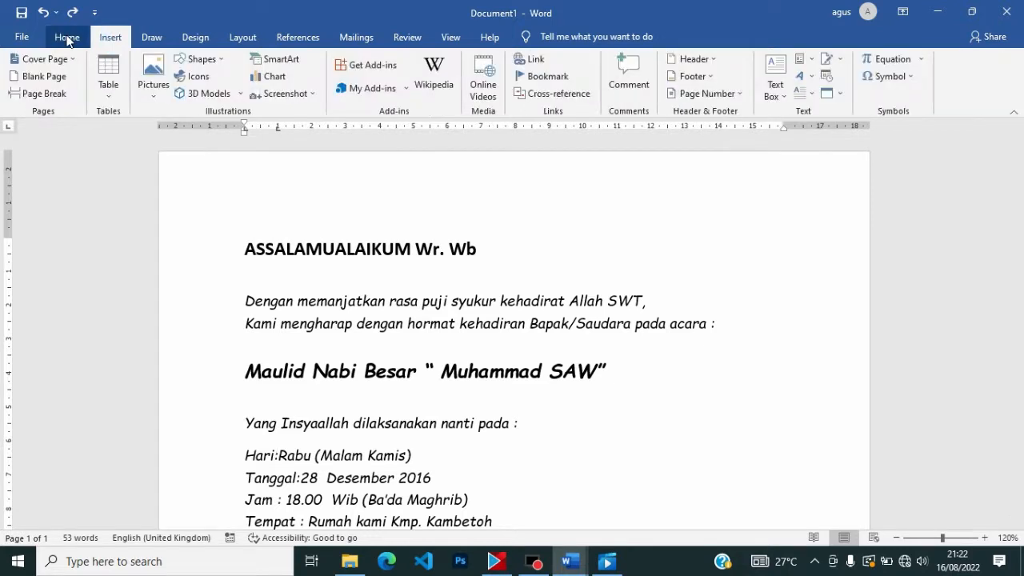
pyautogui.click(67, 38)
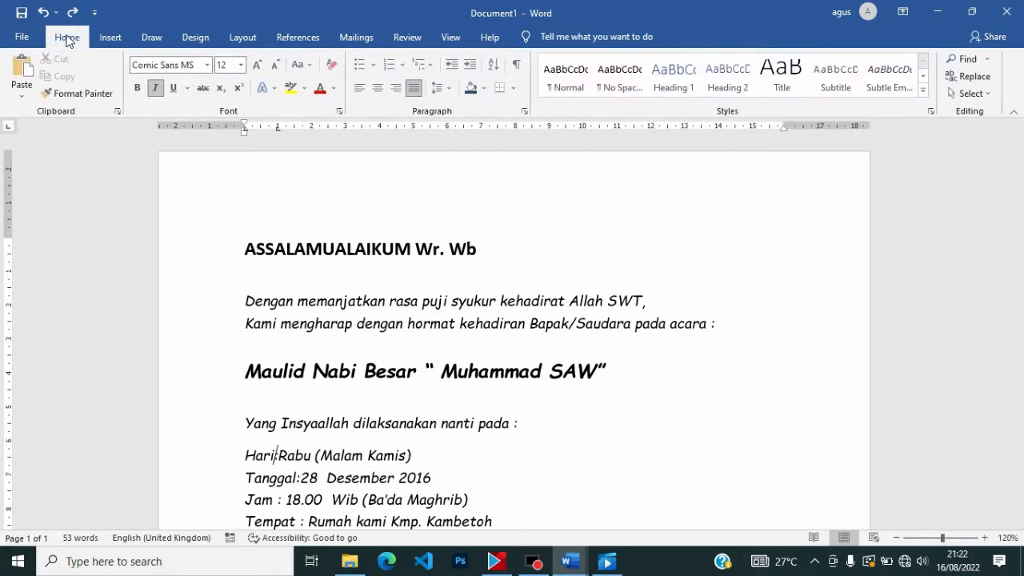
pyautogui.click(109, 40)
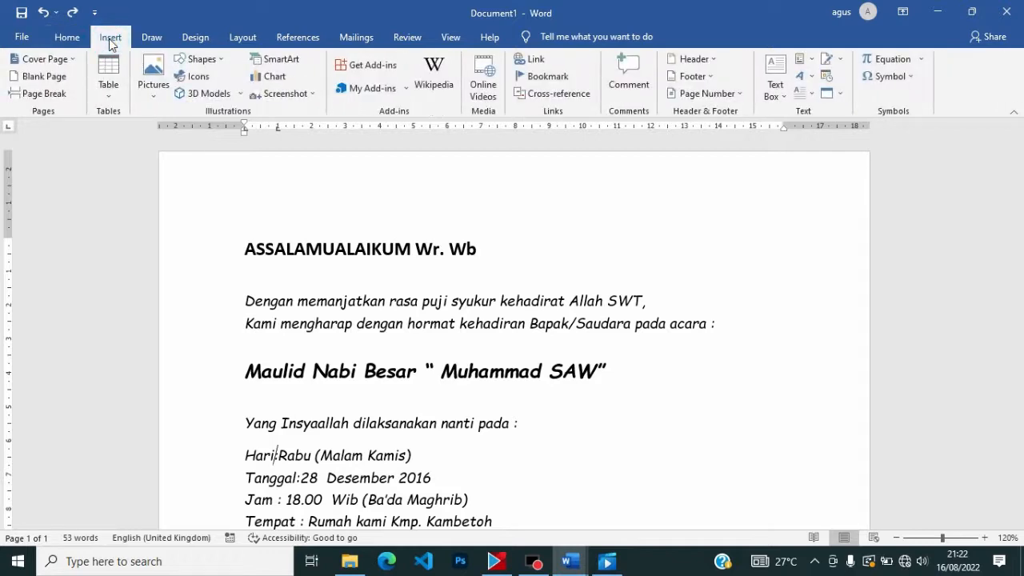
pyautogui.click(71, 40)
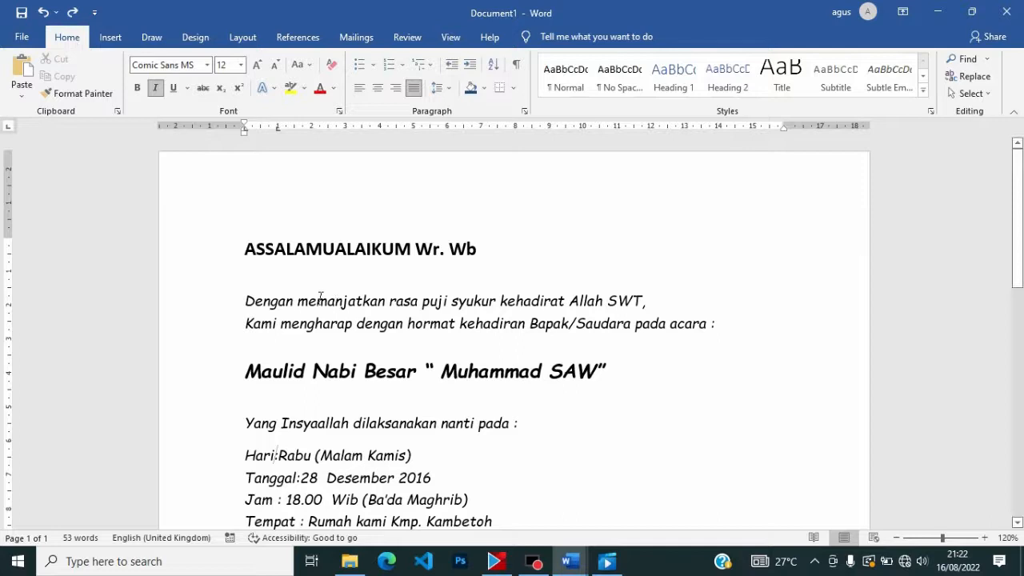
pyautogui.moveTo(244, 248); pyautogui.dragTo(408, 324)
pyautogui.click(551, 357)
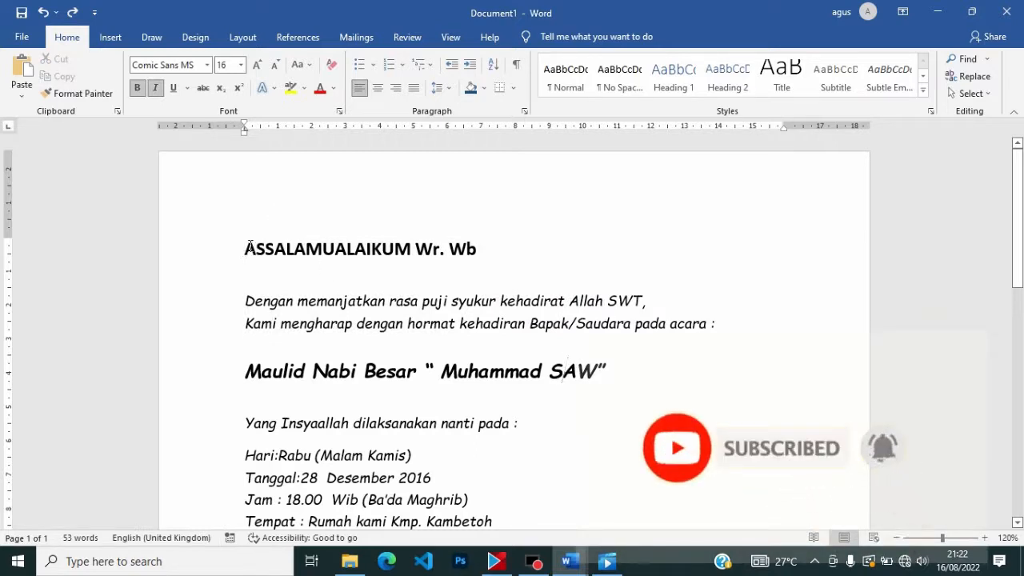
pyautogui.moveTo(243, 255); pyautogui.dragTo(490, 262)
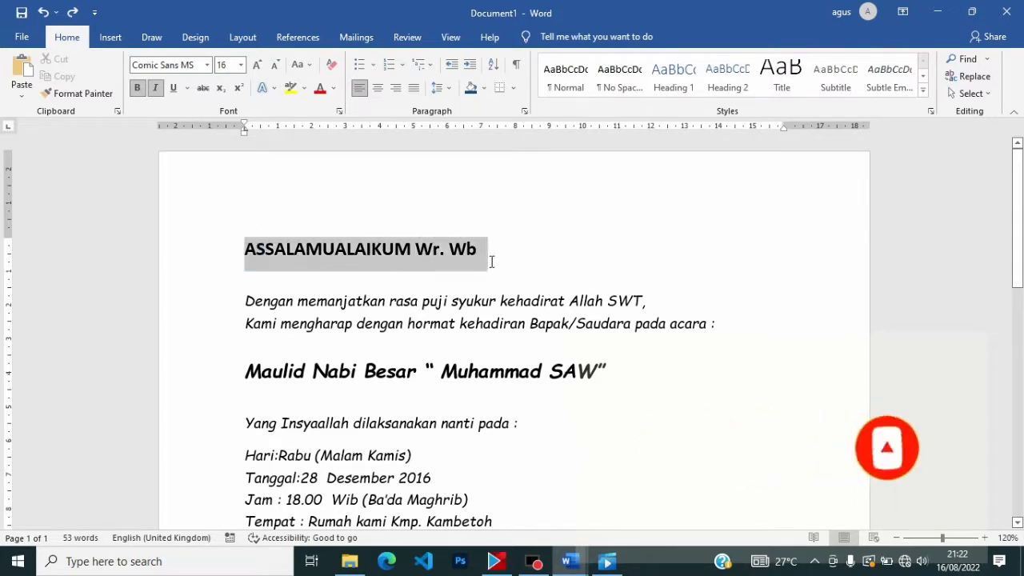
pyautogui.click(507, 303)
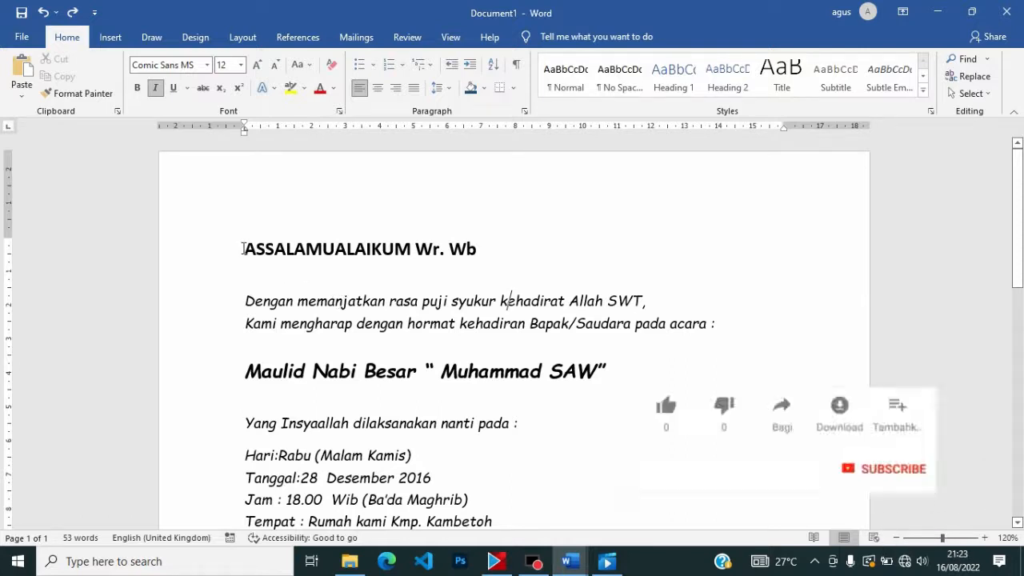
pyautogui.moveTo(243, 249); pyautogui.dragTo(485, 267)
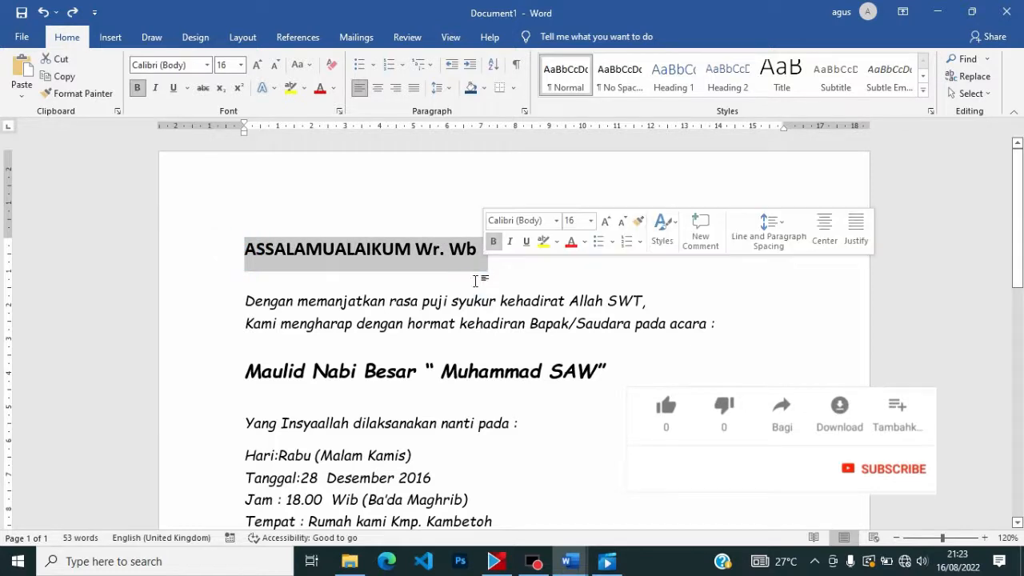
pyautogui.click(411, 279)
pyautogui.moveTo(244, 248); pyautogui.dragTo(715, 323)
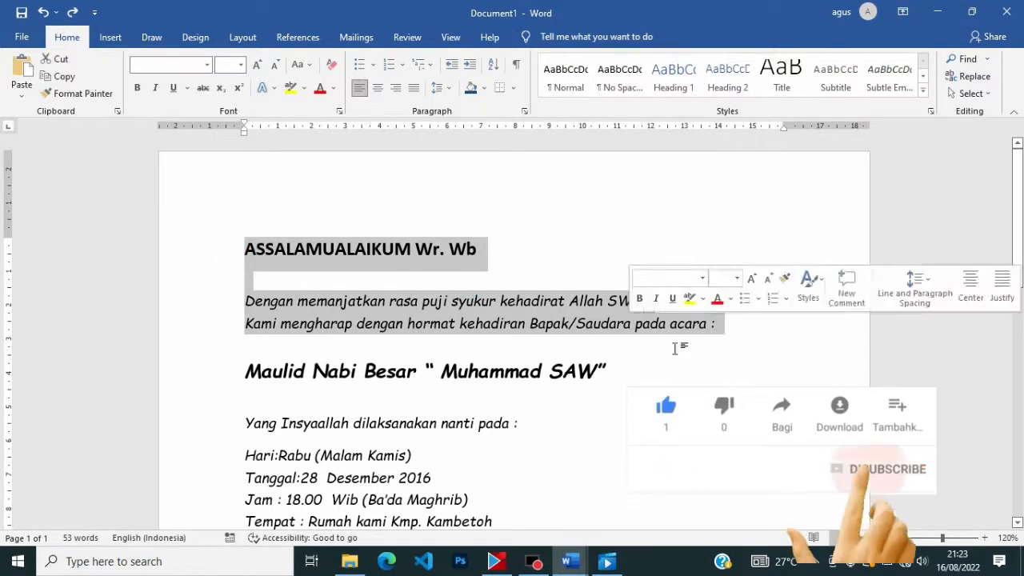
pyautogui.click(433, 373)
pyautogui.moveTo(248, 250); pyautogui.dragTo(618, 354)
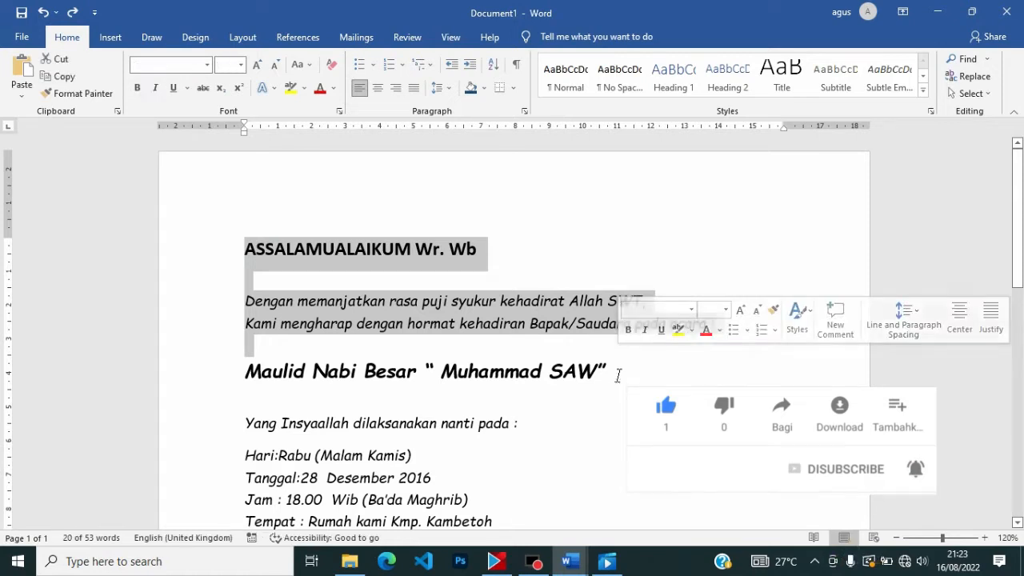
pyautogui.click(611, 373)
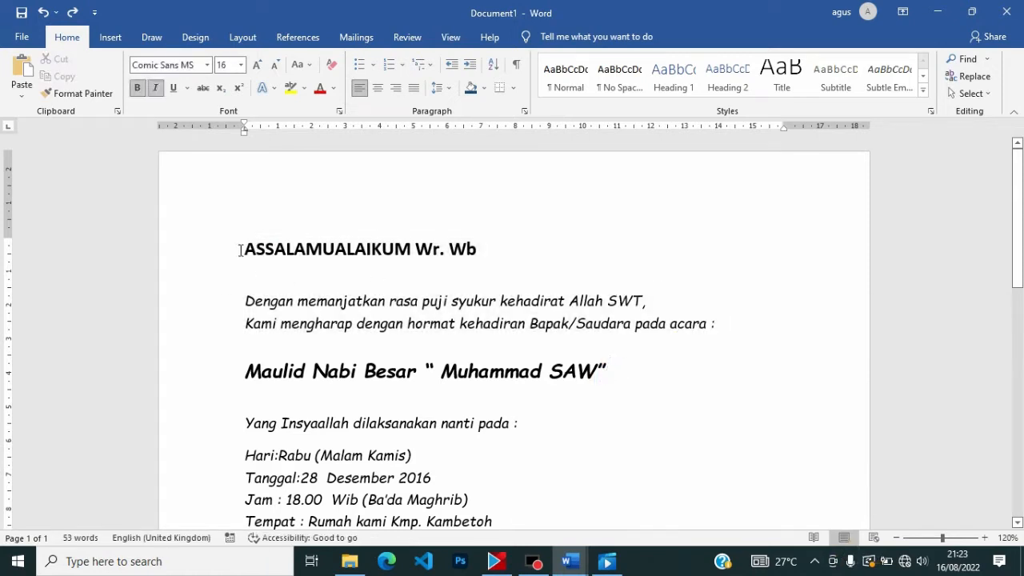
# Set the font of the greeting line and the two opening lines below it to Times New Roman
pyautogui.moveTo(245, 250); pyautogui.dragTo(708, 326)
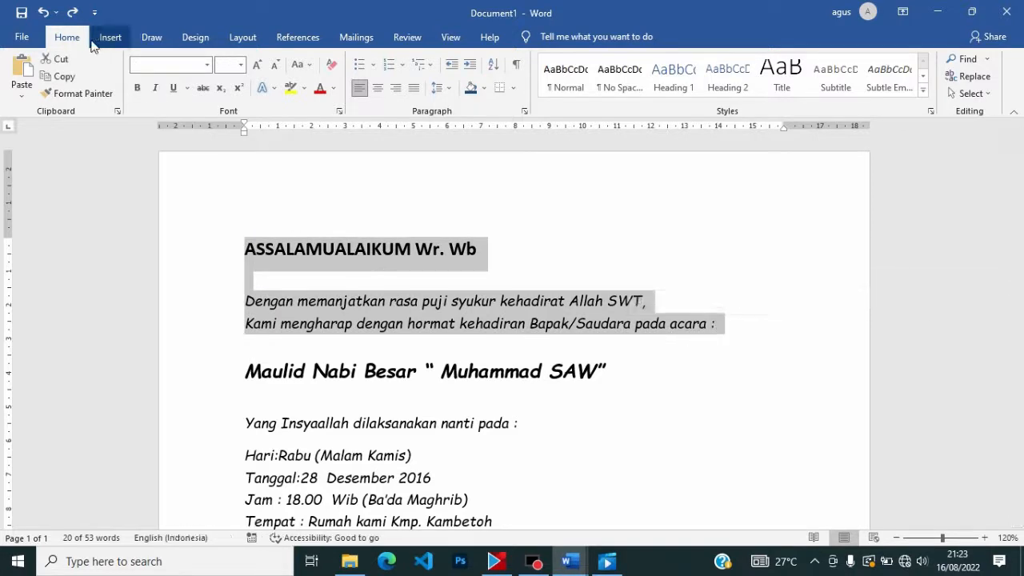
pyautogui.click(207, 65)
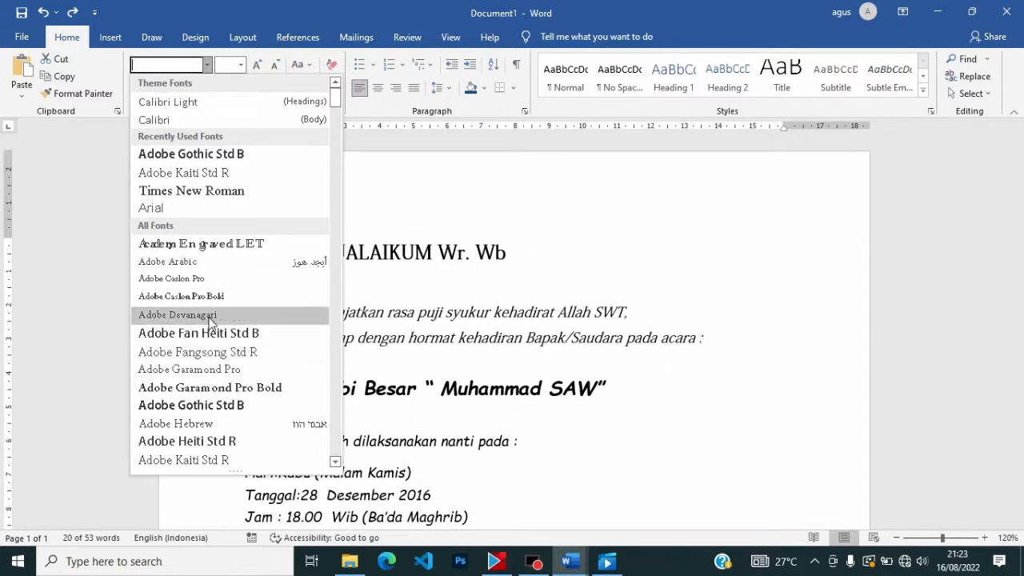
pyautogui.click(192, 190)
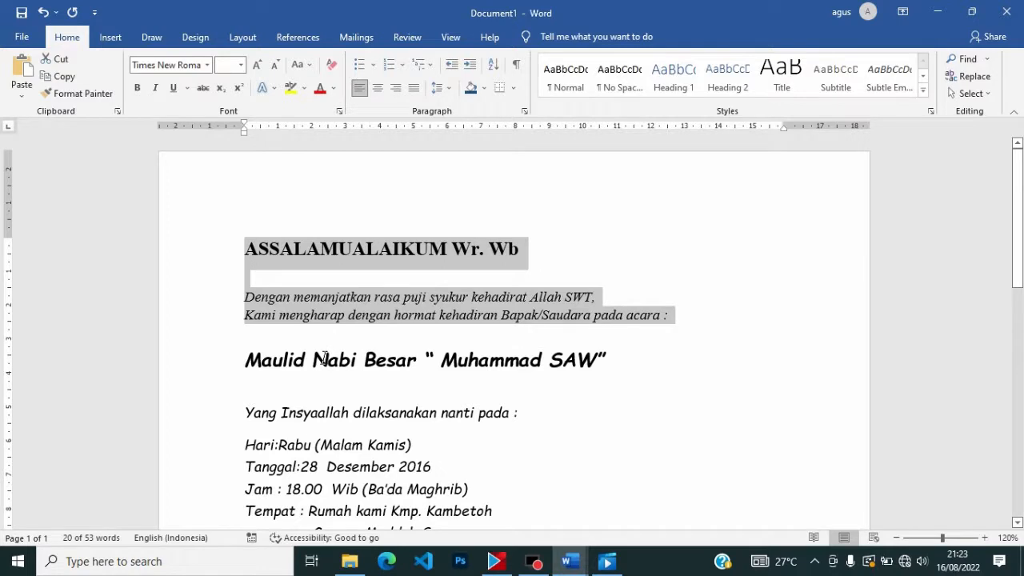
# Change the font of the selected greeting and opening lines to Blackoak Std
pyautogui.click(205, 67)
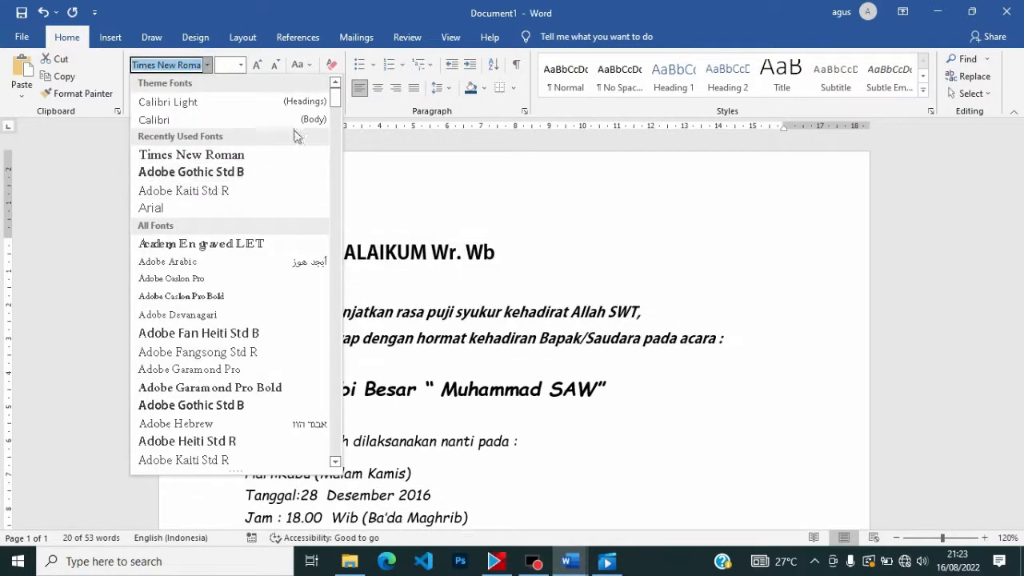
pyautogui.moveTo(333, 103); pyautogui.dragTo(333, 141)
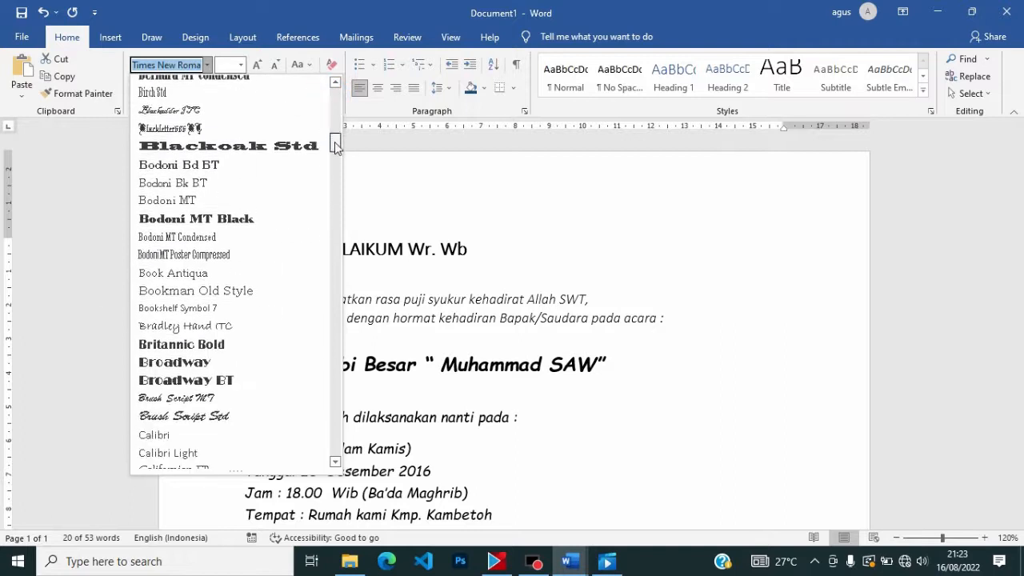
pyautogui.click(286, 144)
# Format the selected greeting and opening lines in Calibri (Body) at font size 12
pyautogui.click(205, 68)
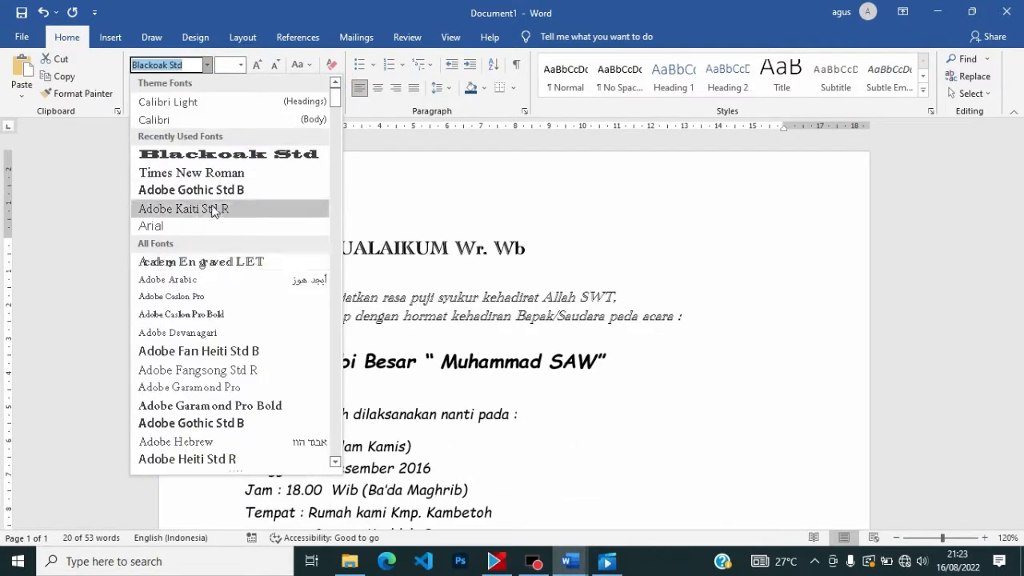
pyautogui.click(186, 120)
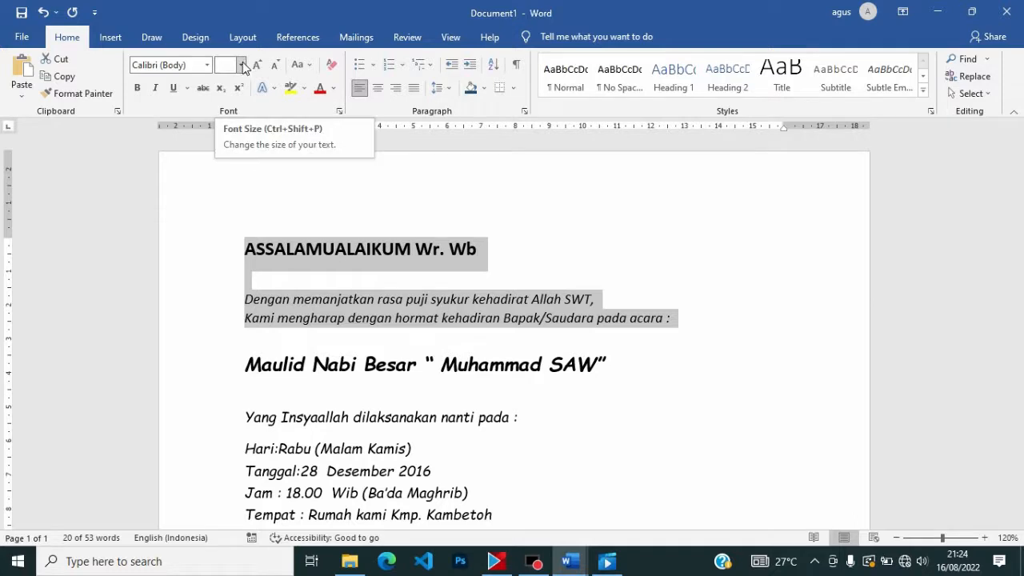
pyautogui.click(242, 64)
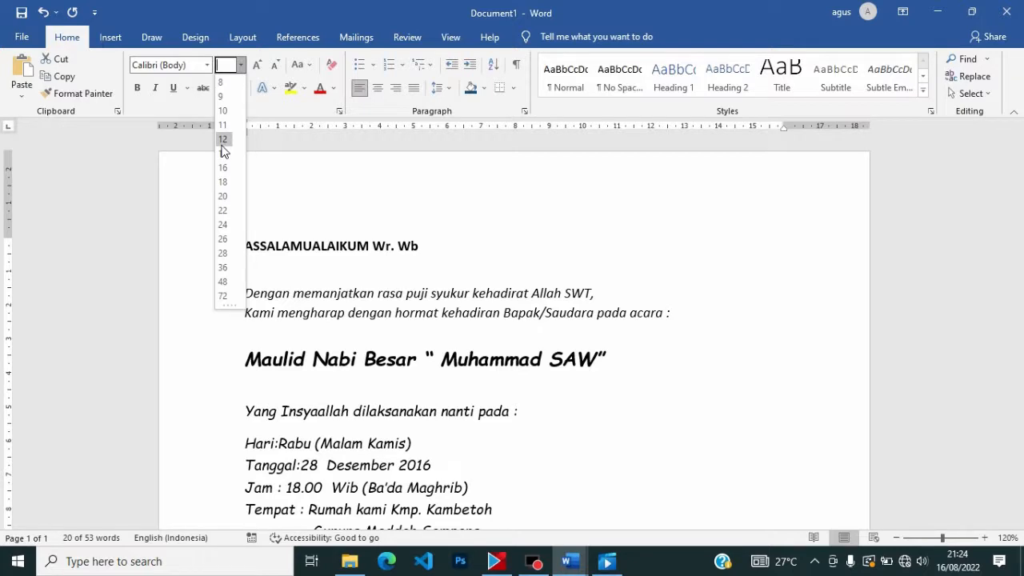
pyautogui.click(223, 140)
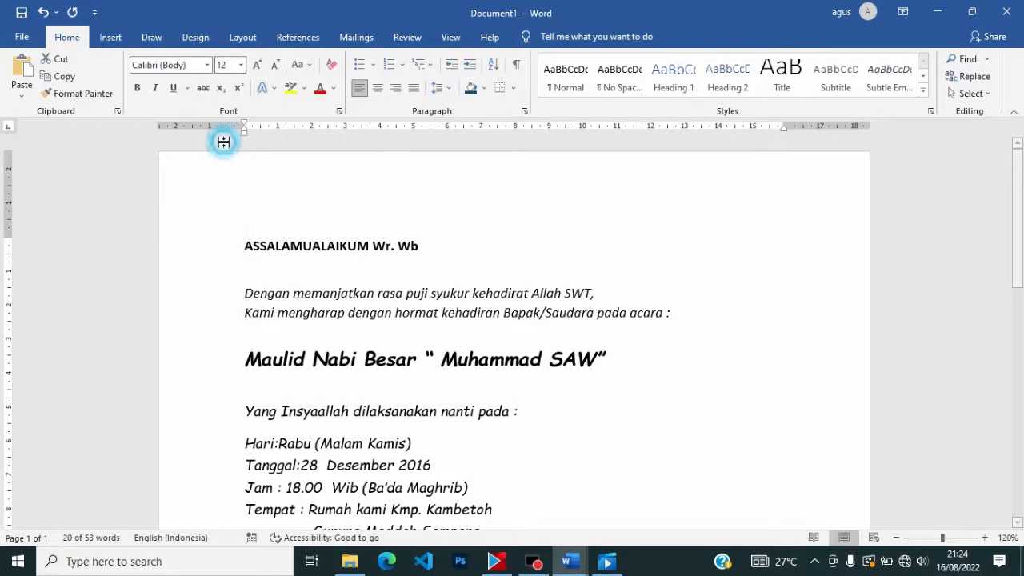
pyautogui.click(242, 65)
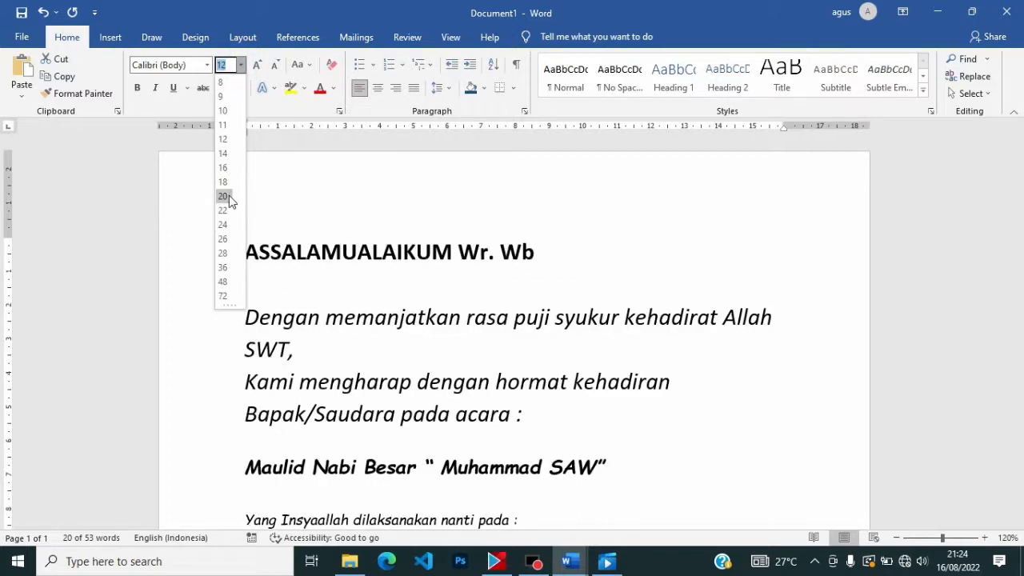
pyautogui.press('Escape')
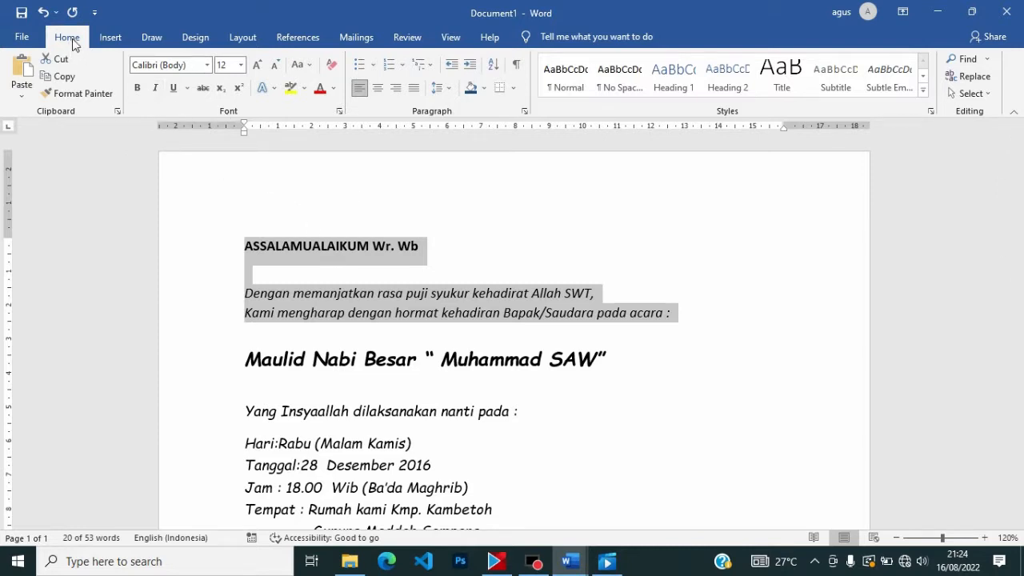
# Toggle bold on the selected greeting and opening lines, leaving all of them unbolded
pyautogui.click(138, 88)
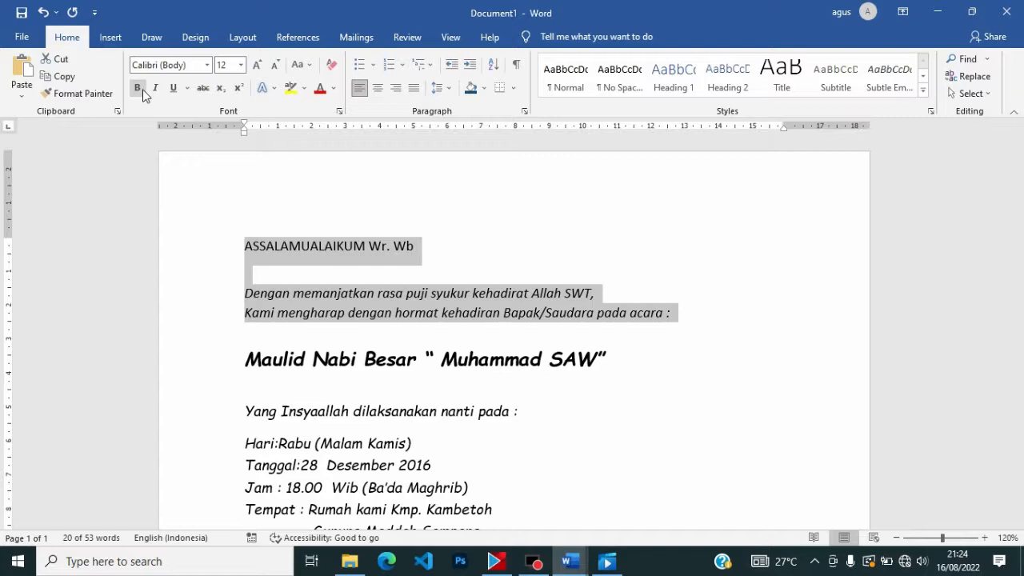
pyautogui.click(137, 88)
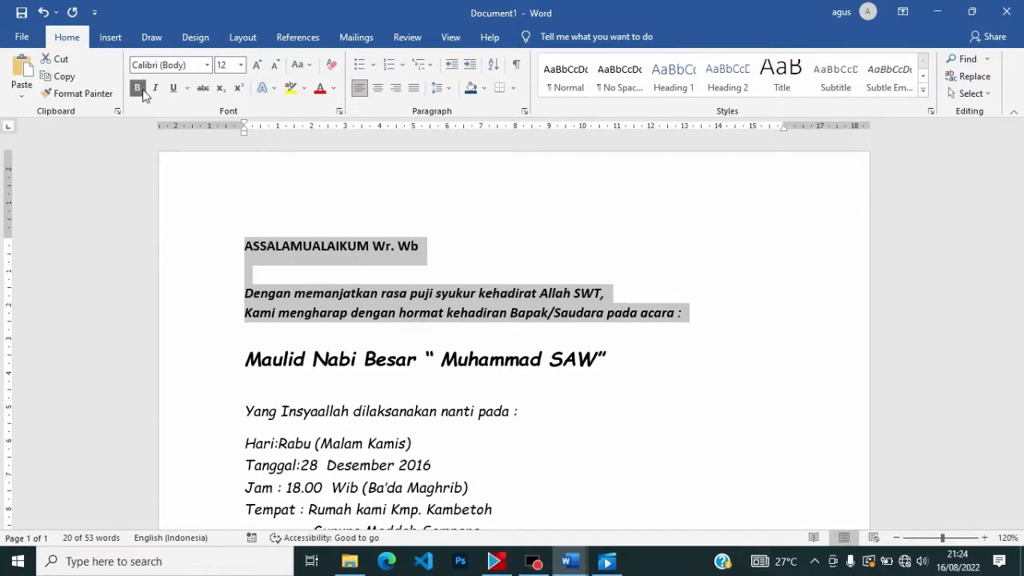
pyautogui.click(143, 92)
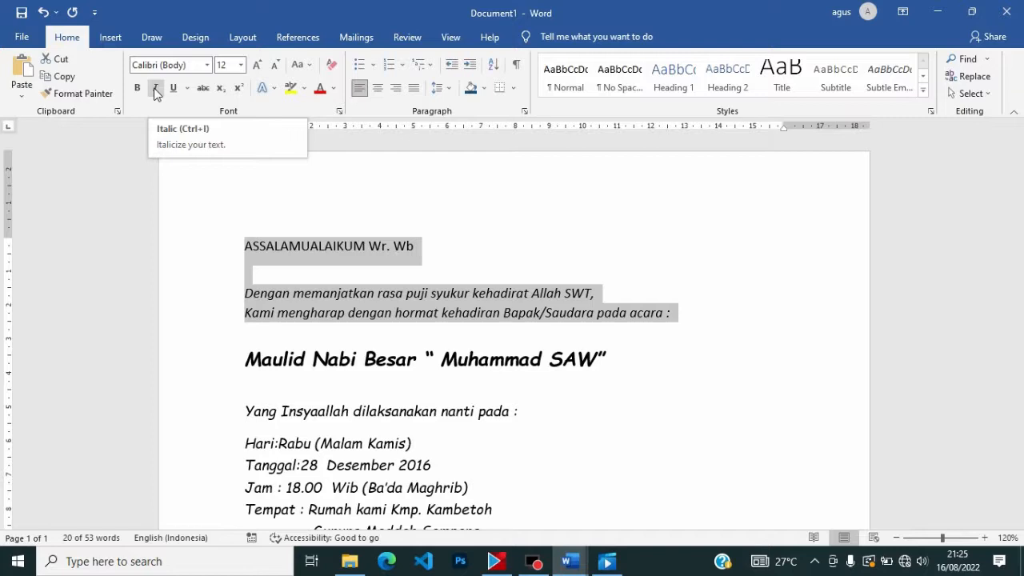
# Underline the selected greeting and opening lines and clear their italic formatting
pyautogui.click(156, 88)
pyautogui.click(173, 87)
pyautogui.click(155, 88)
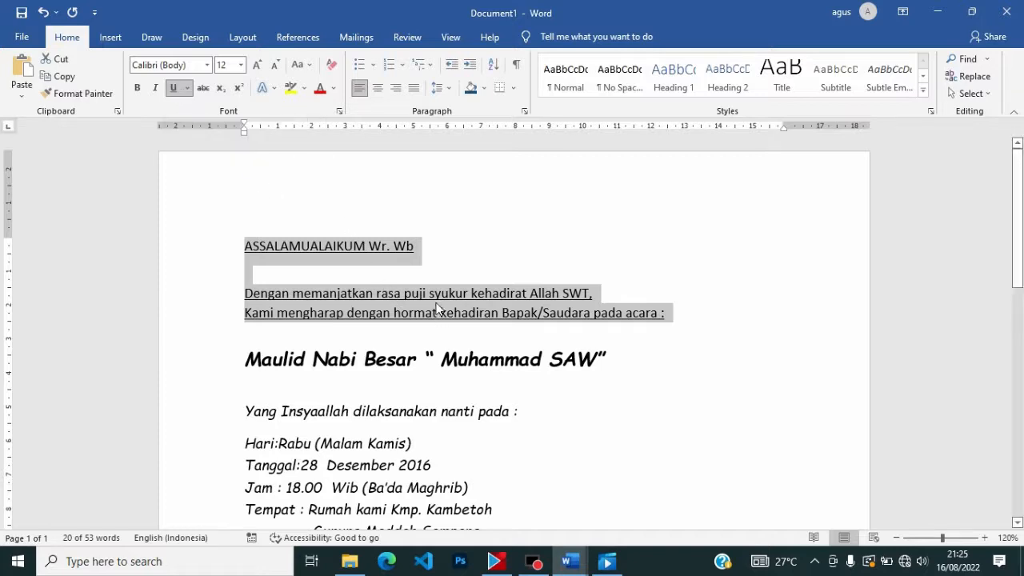
# Remove the underline from the greeting line and the two opening lines
pyautogui.click(435, 302)
pyautogui.moveTo(247, 246); pyautogui.dragTo(678, 320)
pyautogui.click(174, 89)
pyautogui.click(306, 259)
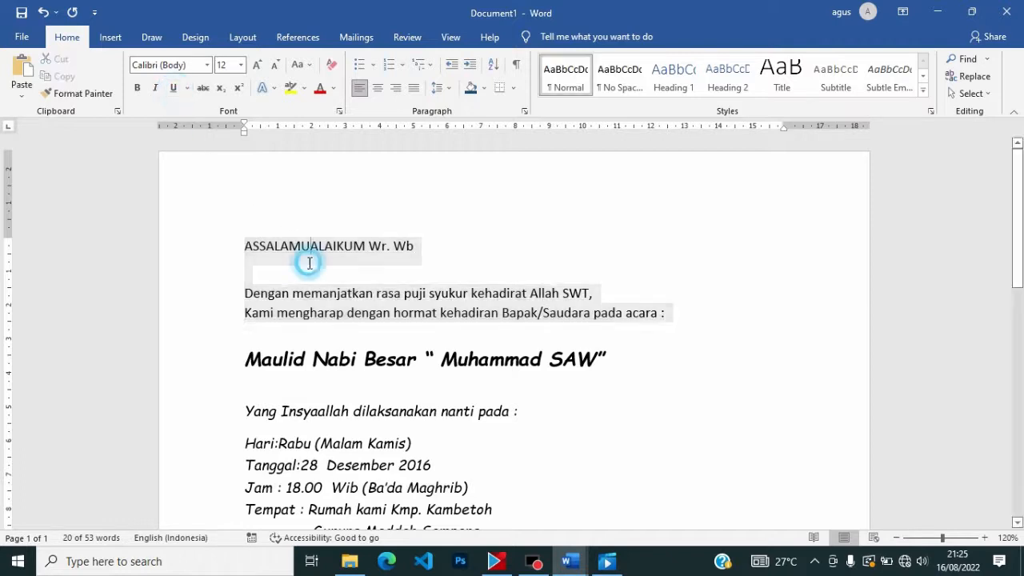
# Underline only the line "ASSALAMUALAIKUM Wr. Wb" and take the underline off again
pyautogui.click(241, 246)
pyautogui.moveTo(240, 246); pyautogui.dragTo(422, 248)
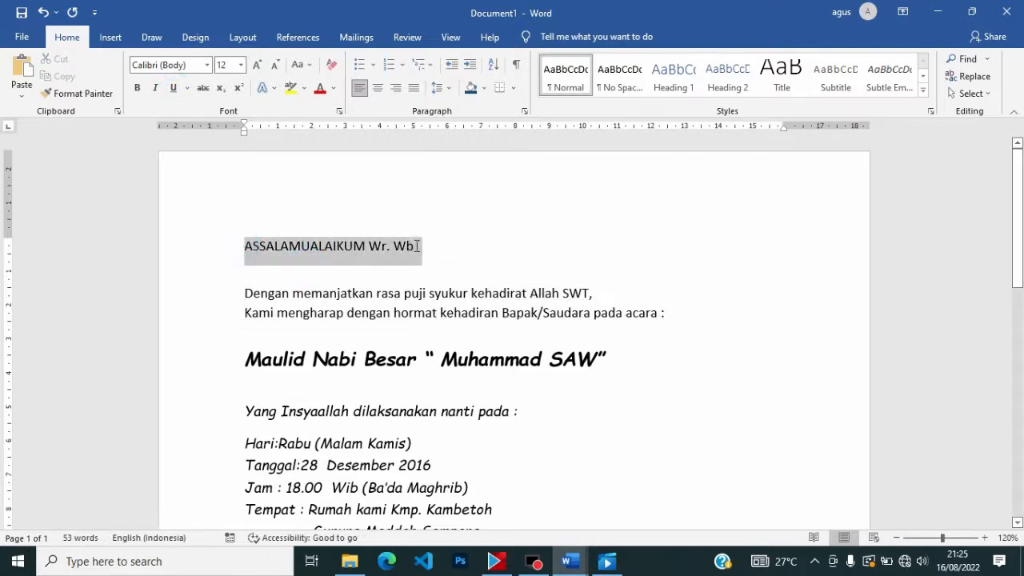
pyautogui.click(174, 88)
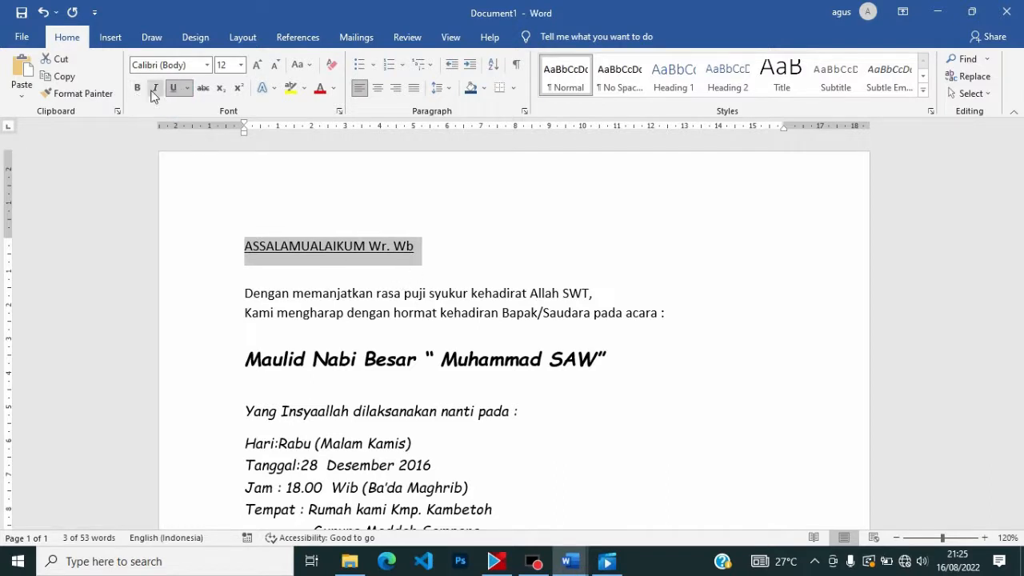
pyautogui.click(173, 88)
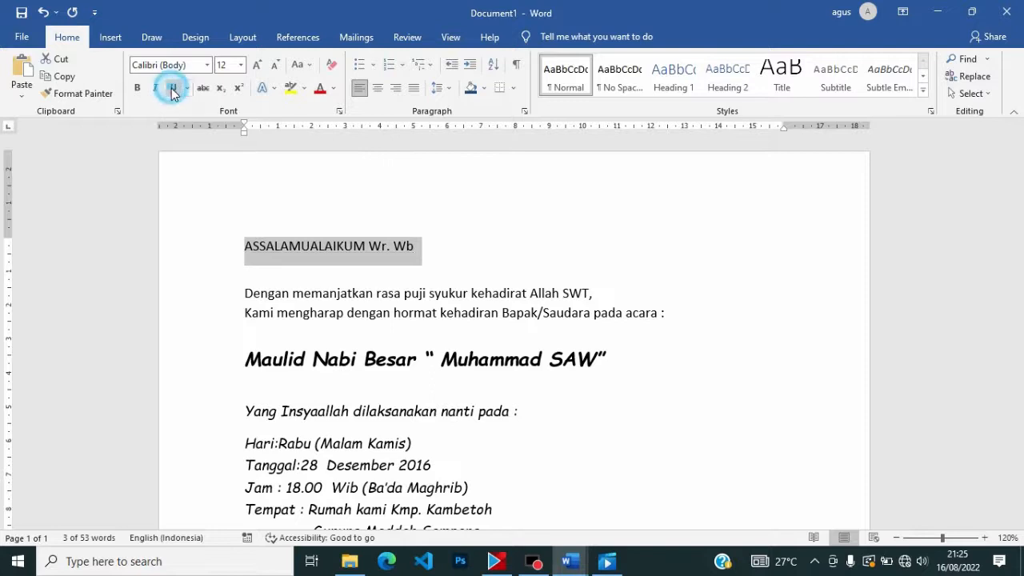
pyautogui.click(452, 266)
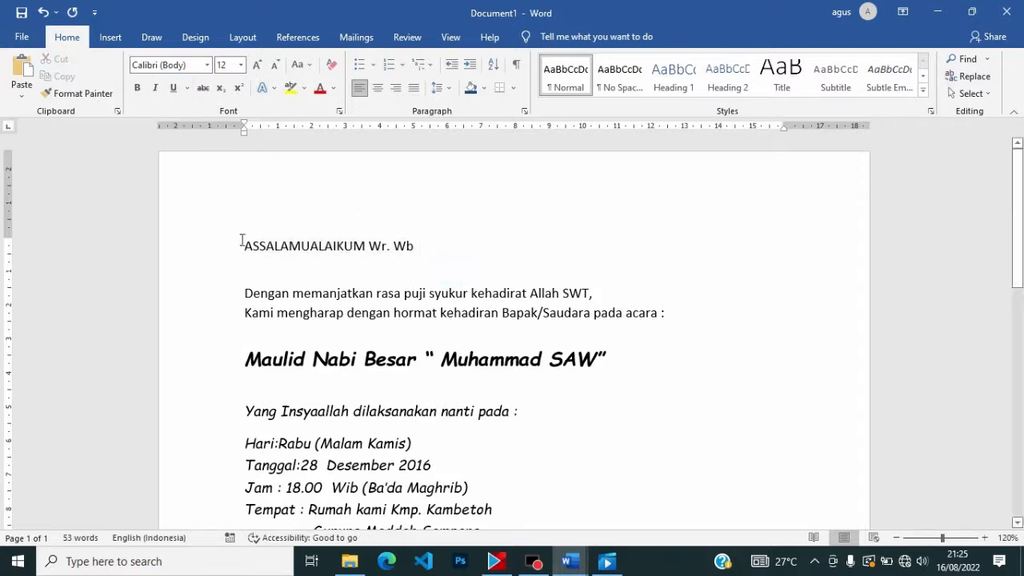
# Apply strikethrough to the line "ASSALAMUALAIKUM Wr. Wb" and remove it again
pyautogui.moveTo(241, 240); pyautogui.dragTo(427, 248)
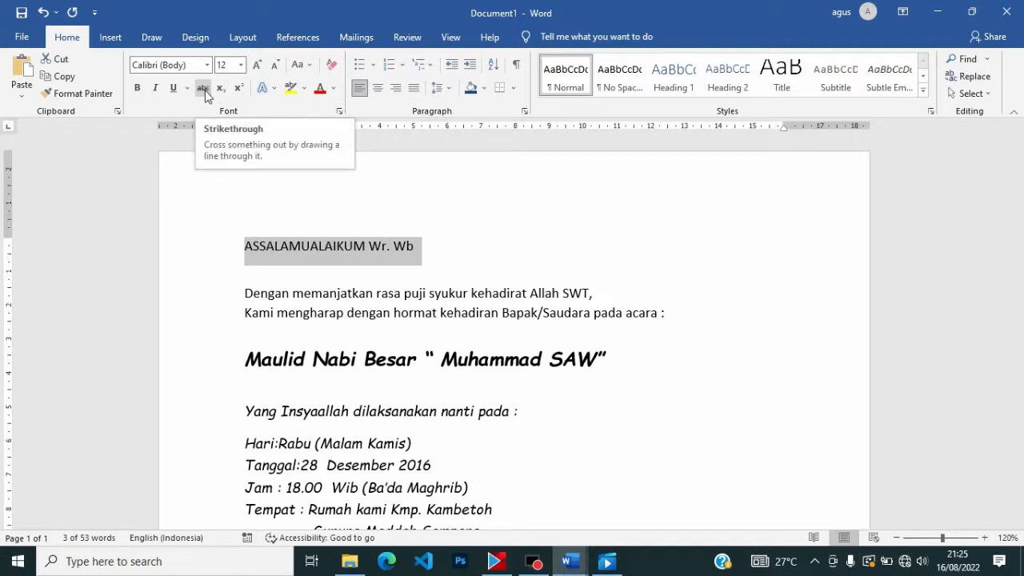
pyautogui.click(204, 88)
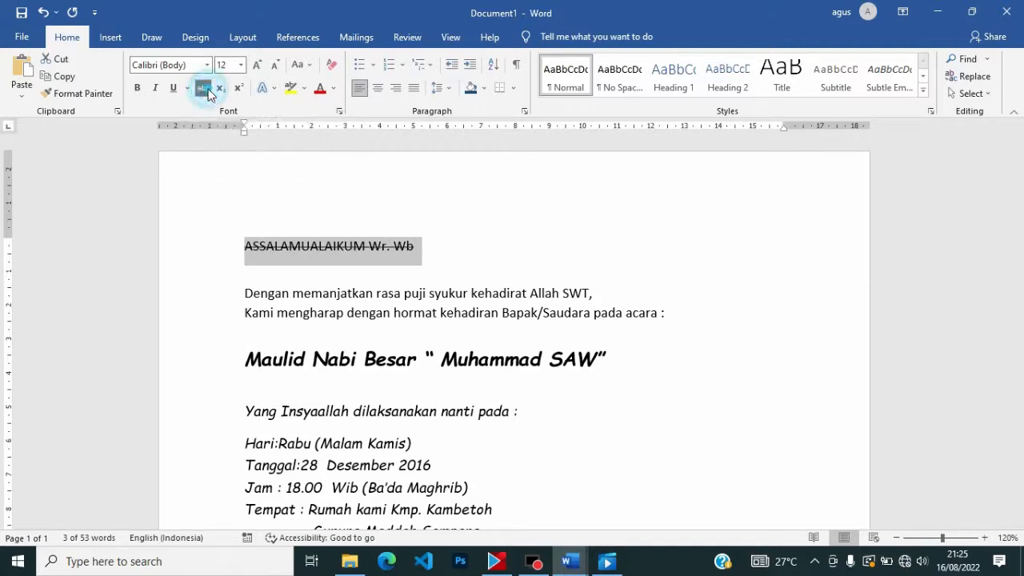
pyautogui.click(381, 268)
pyautogui.moveTo(245, 246); pyautogui.dragTo(422, 248)
pyautogui.click(266, 268)
pyautogui.moveTo(245, 245); pyautogui.dragTo(415, 252)
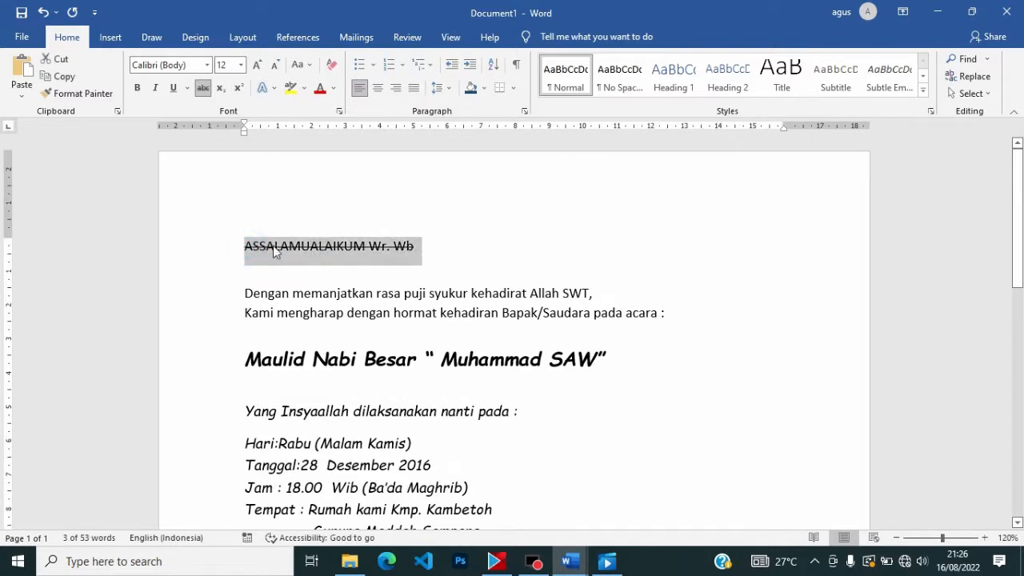
pyautogui.click(202, 88)
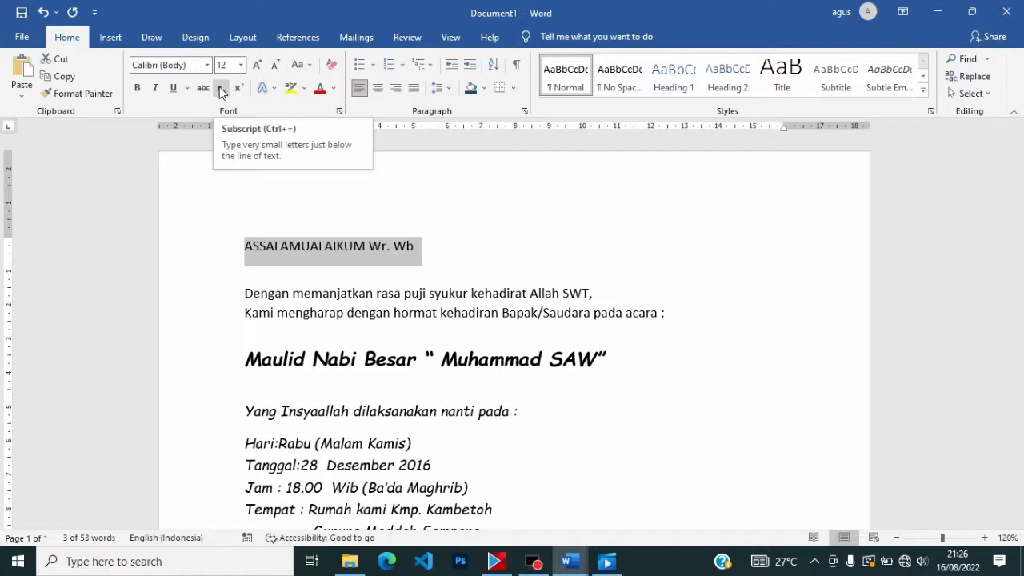
# Apply subscript and superscript in turn to the line "ASSALAMUALAIKUM Wr. Wb", removing each again
pyautogui.click(220, 88)
pyautogui.click(221, 88)
pyautogui.click(221, 88)
pyautogui.click(221, 88)
pyautogui.click(239, 88)
pyautogui.click(238, 88)
pyautogui.click(238, 88)
pyautogui.click(239, 88)
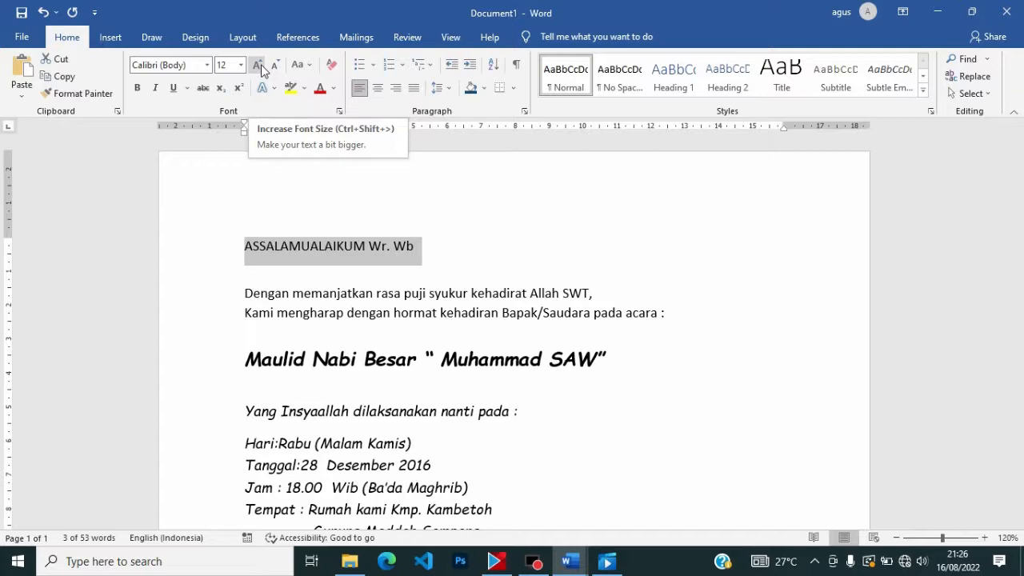
# Increase the font size of the line "ASSALAMUALAIKUM Wr. Wb" to 18 and reduce it to 14
pyautogui.click(261, 68)
pyautogui.click(261, 68)
pyautogui.click(261, 67)
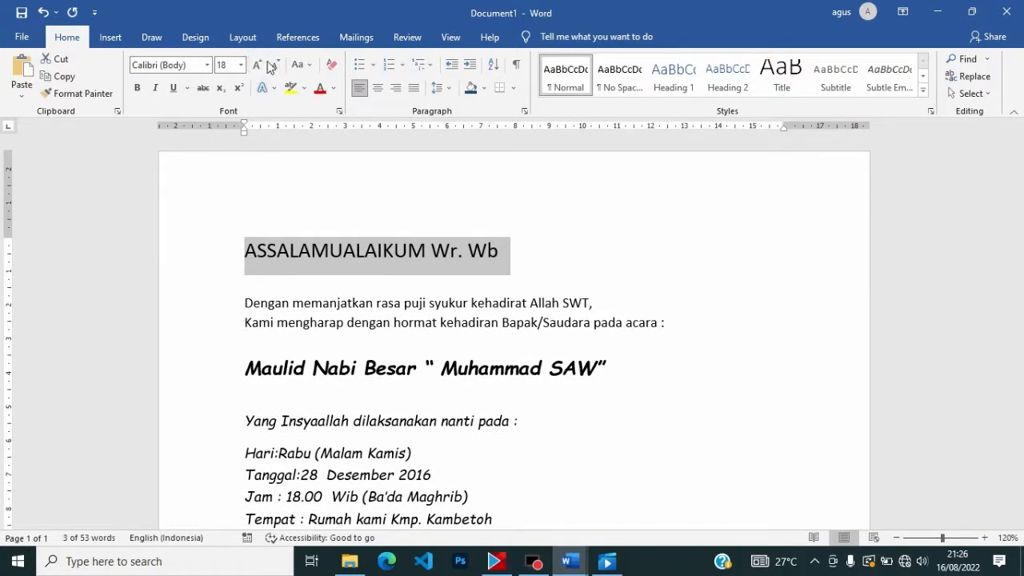
pyautogui.click(275, 65)
pyautogui.click(275, 65)
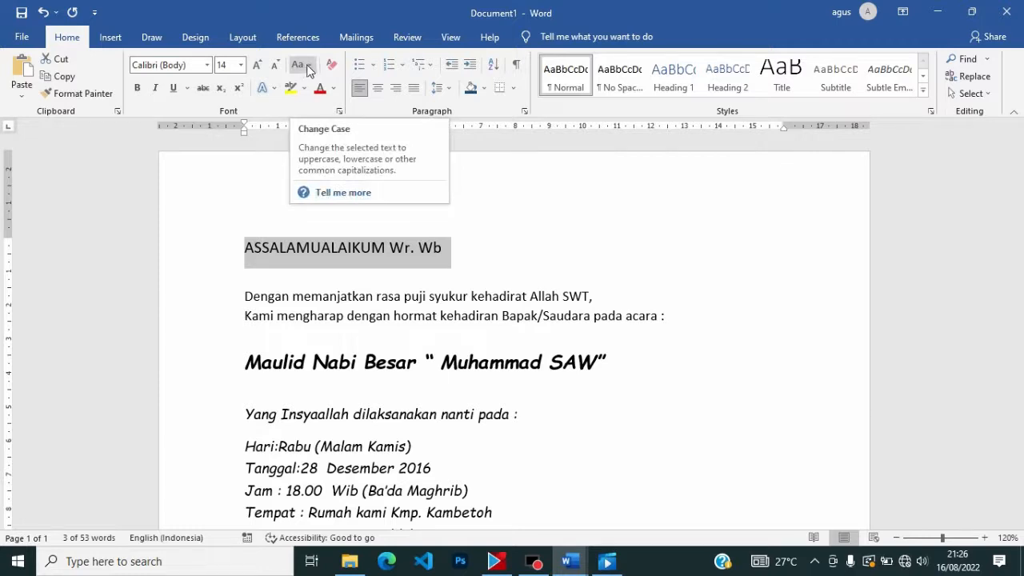
# Change the line "ASSALAMUALAIKUM Wr. Wb" to sentence case
pyautogui.click(310, 67)
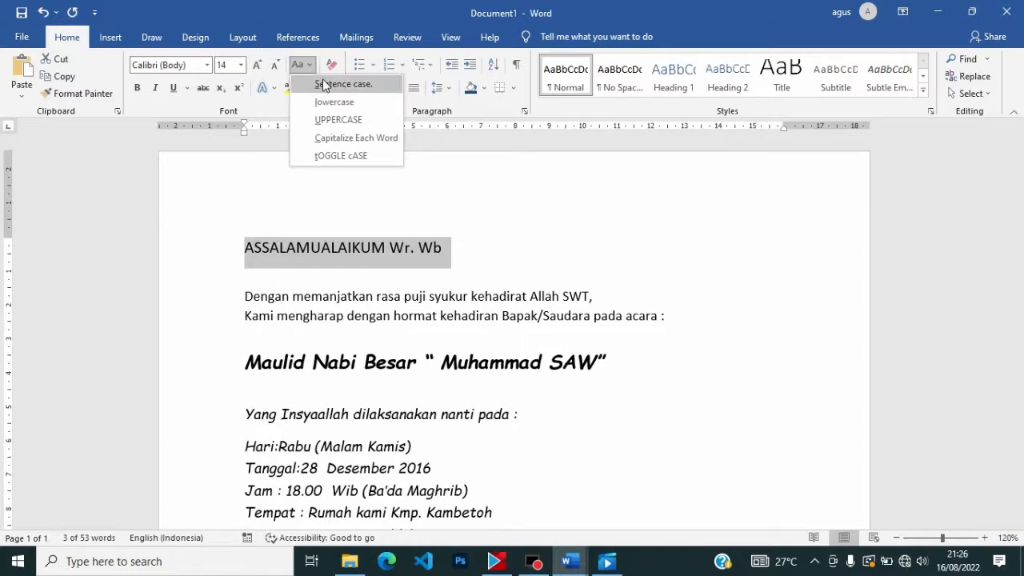
pyautogui.click(324, 84)
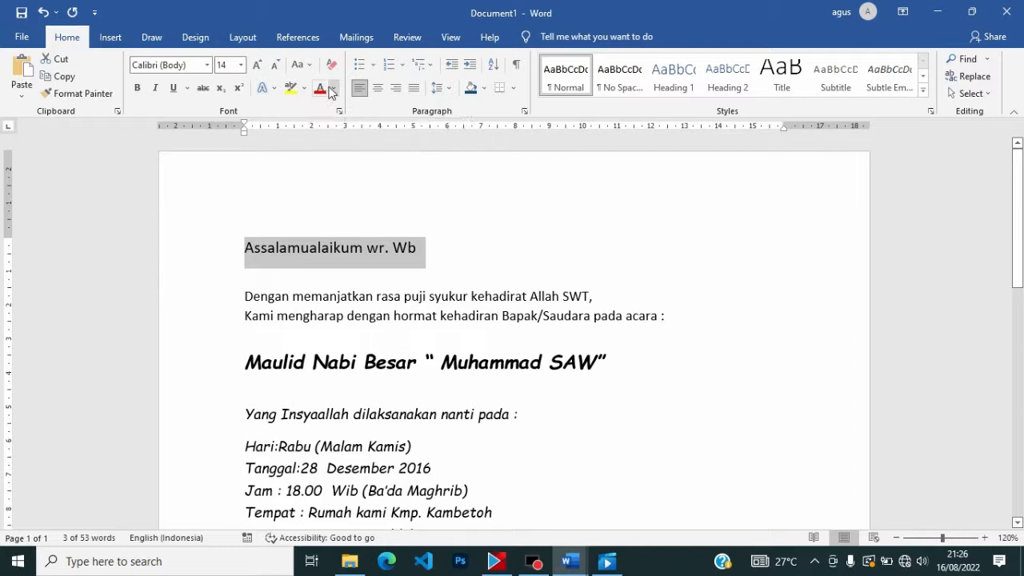
pyautogui.click(309, 67)
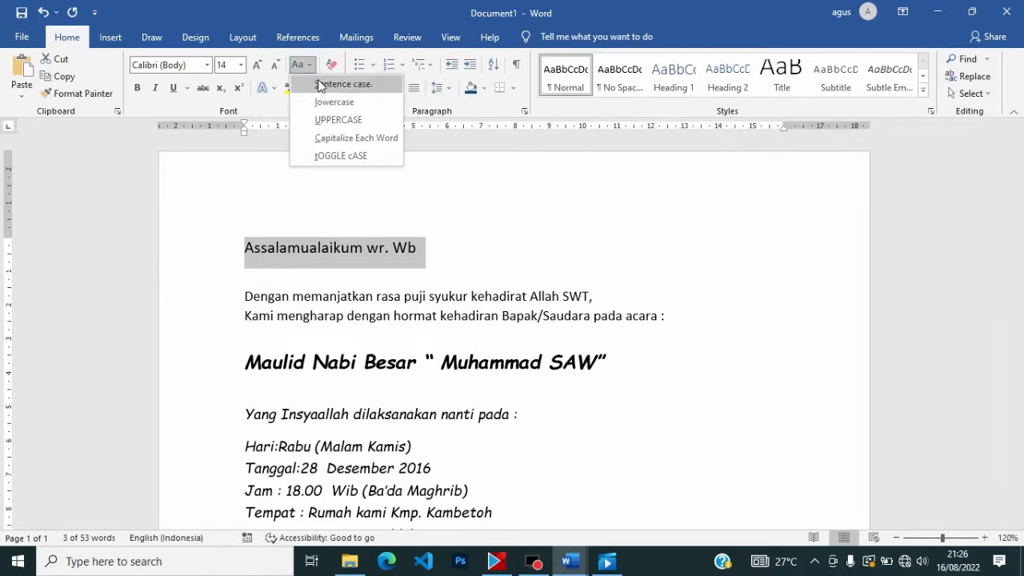
pyautogui.click(259, 265)
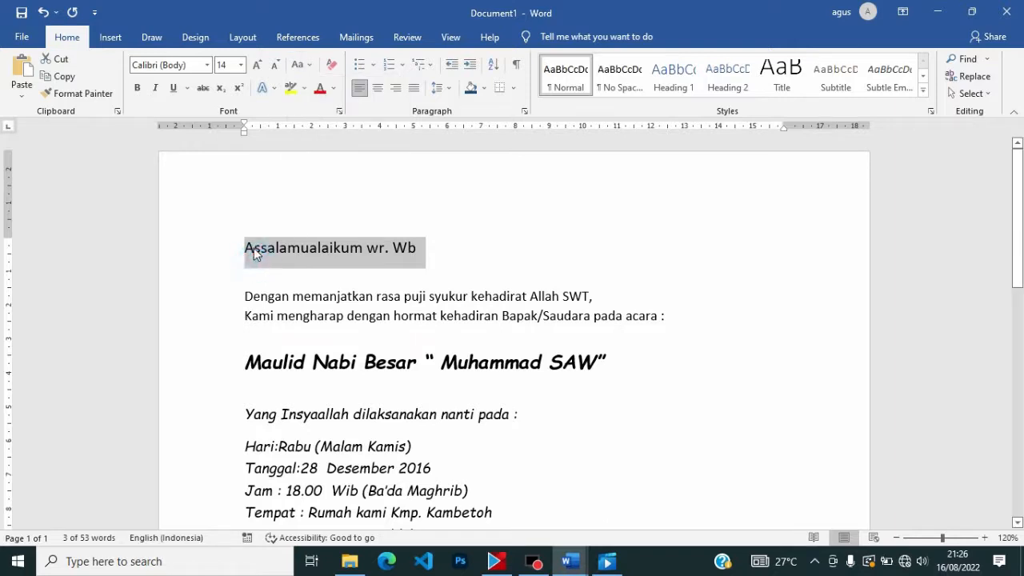
# Convert the whole greeting line "Assalamualaikum wr. Wb" to lowercase
pyautogui.click(250, 249)
pyautogui.moveTo(246, 246); pyautogui.dragTo(244, 249)
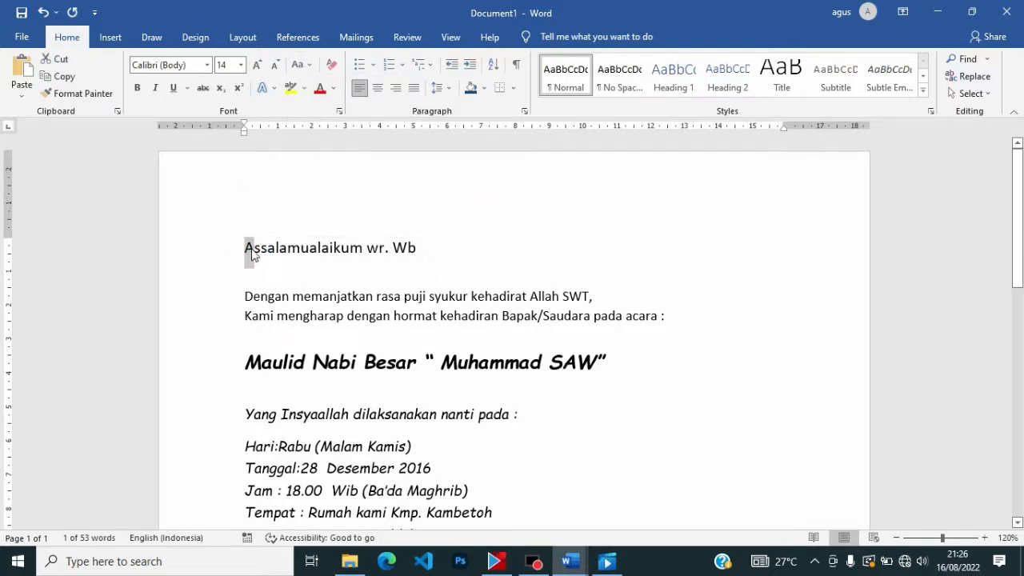
pyautogui.moveTo(246, 248); pyautogui.dragTo(546, 249)
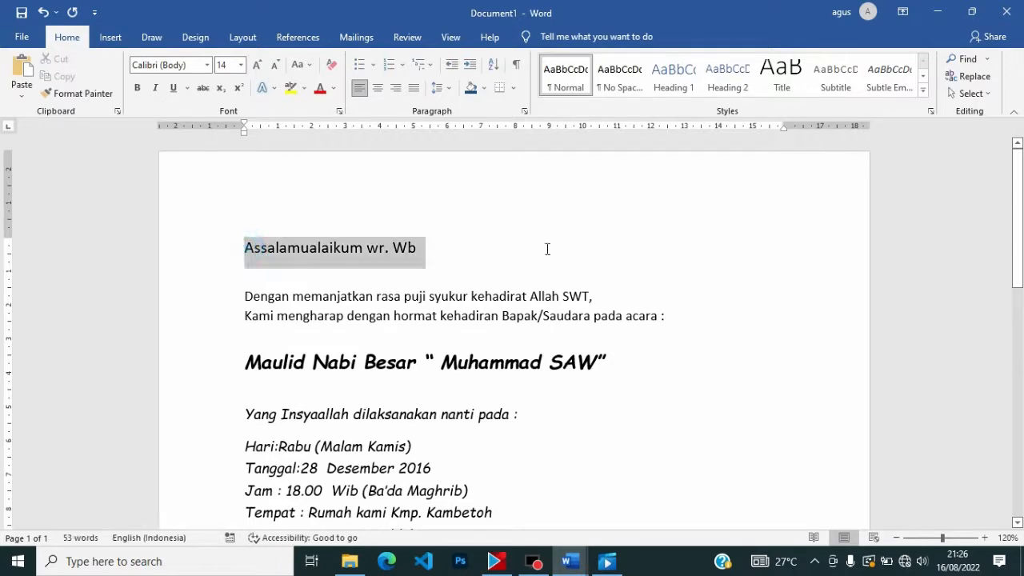
pyautogui.click(301, 64)
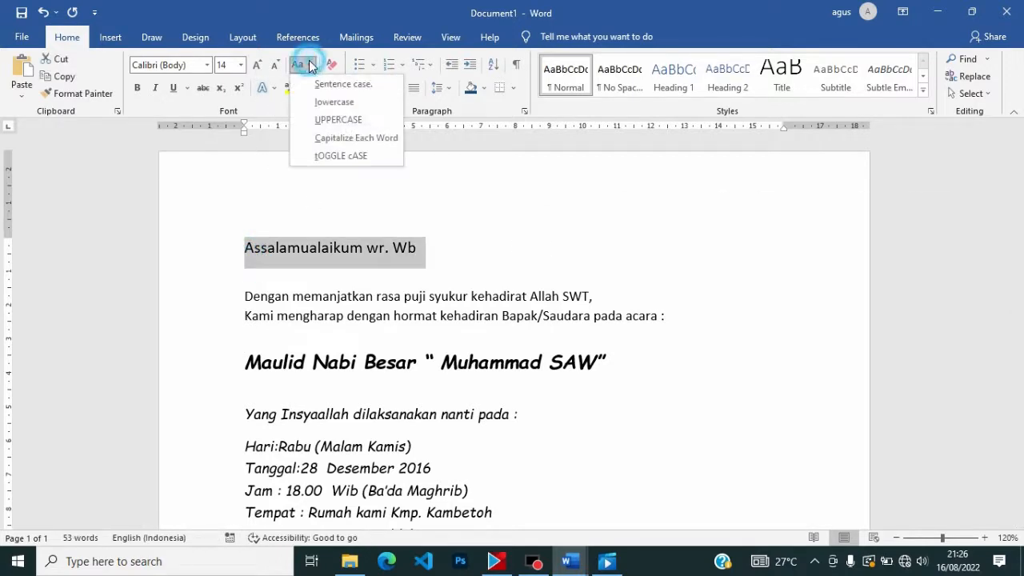
pyautogui.click(328, 103)
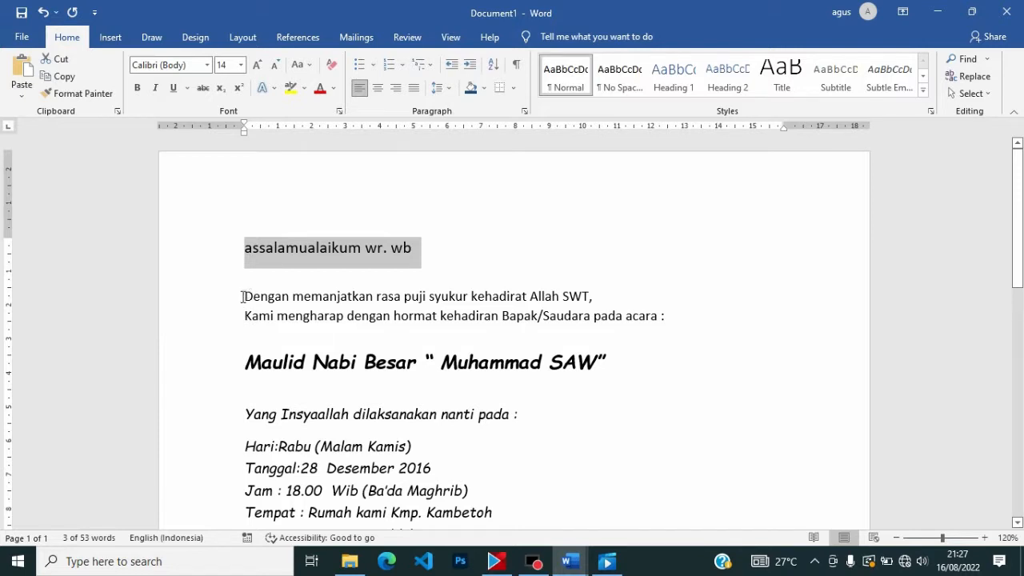
# Change the two opening lines below the greeting to UPPERCASE, and from that to Capitalize Each Word
pyautogui.moveTo(242, 297); pyautogui.dragTo(677, 319)
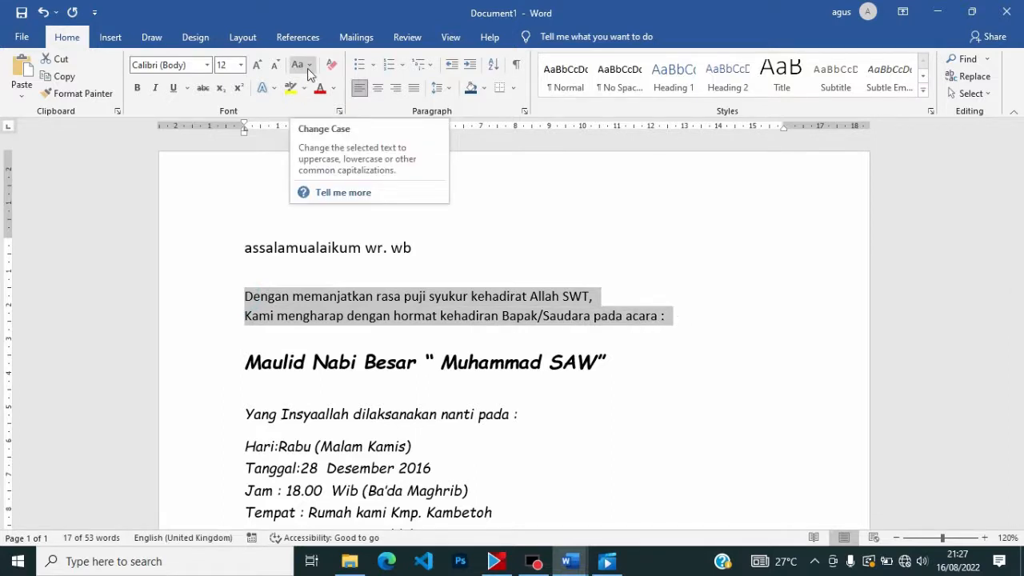
pyautogui.click(309, 67)
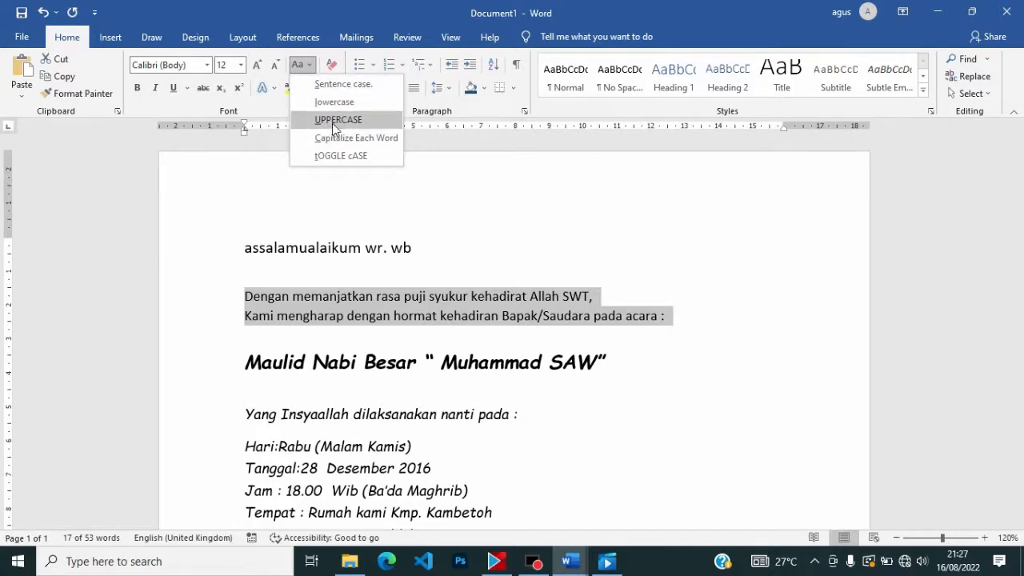
pyautogui.click(331, 123)
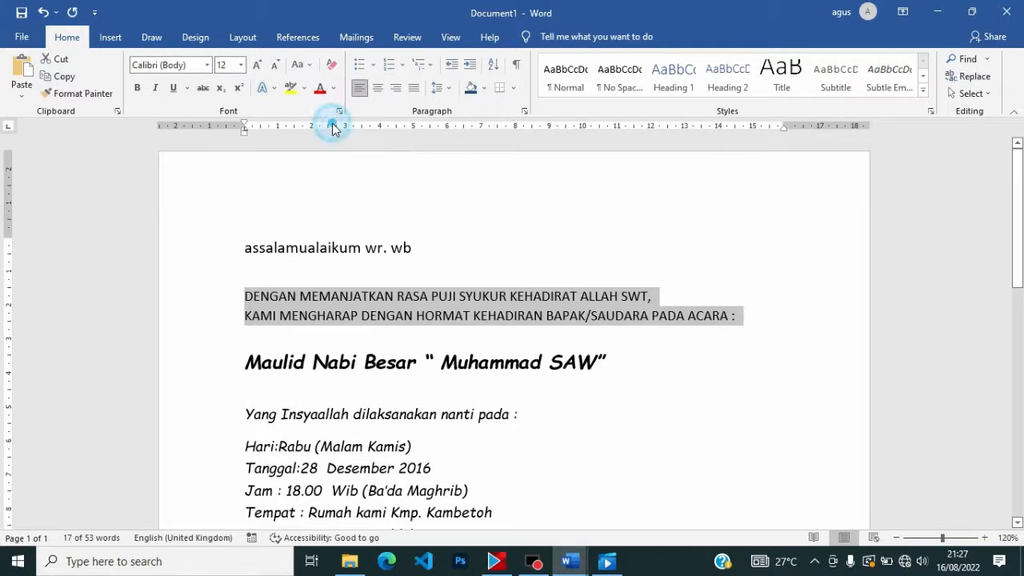
pyautogui.click(532, 327)
pyautogui.hotkey('ctrl', 'z')
pyautogui.click(374, 296)
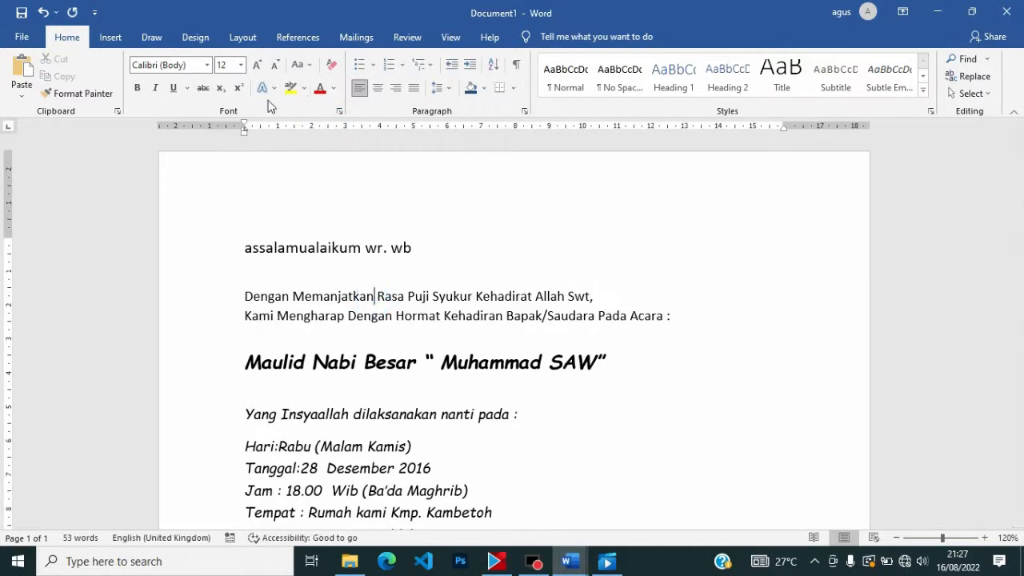
pyautogui.click(428, 246)
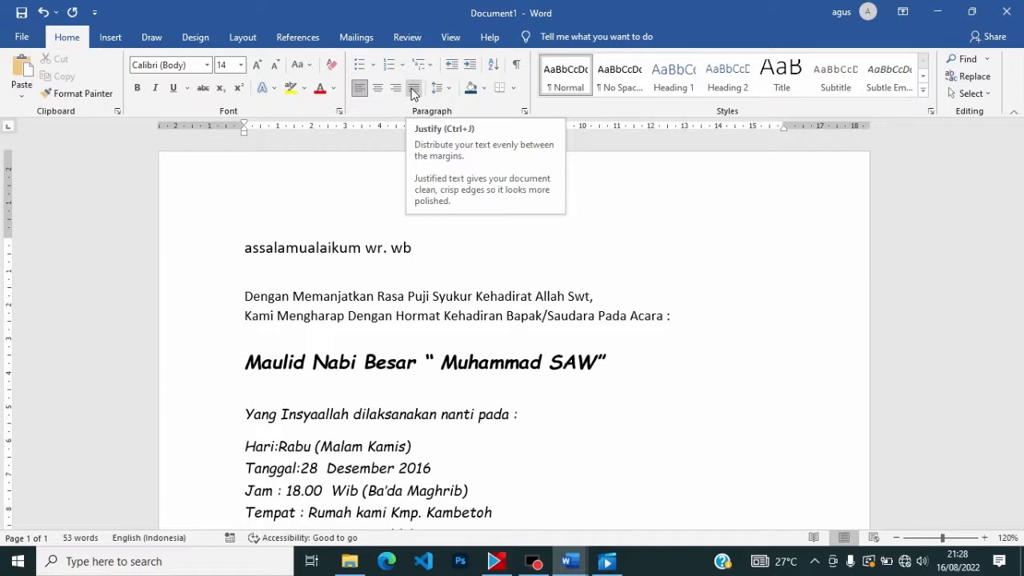
# Try centred, right and justified alignment on the two opening lines and return them to left alignment
pyautogui.moveTo(245, 295); pyautogui.dragTo(709, 326)
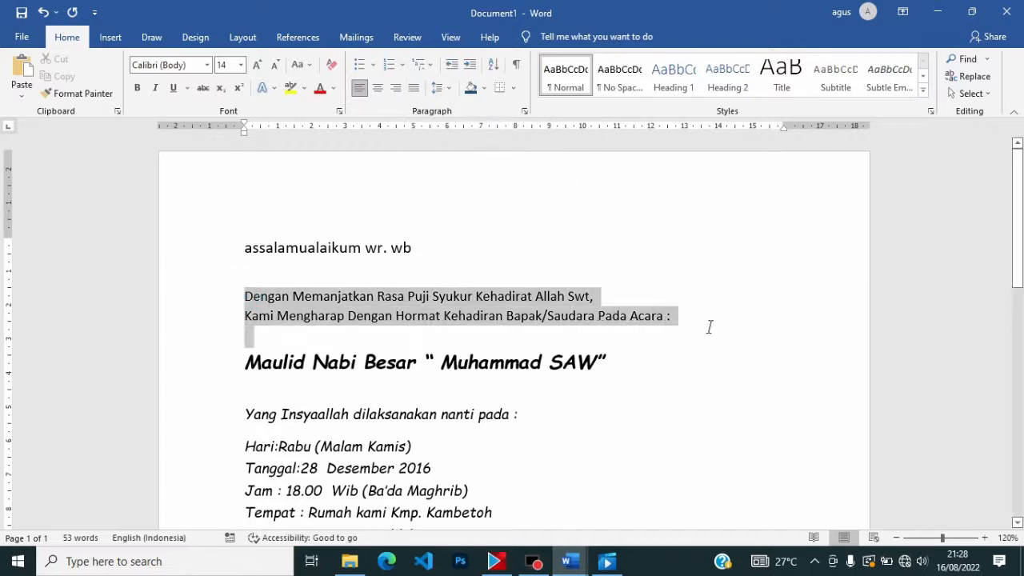
pyautogui.click(378, 89)
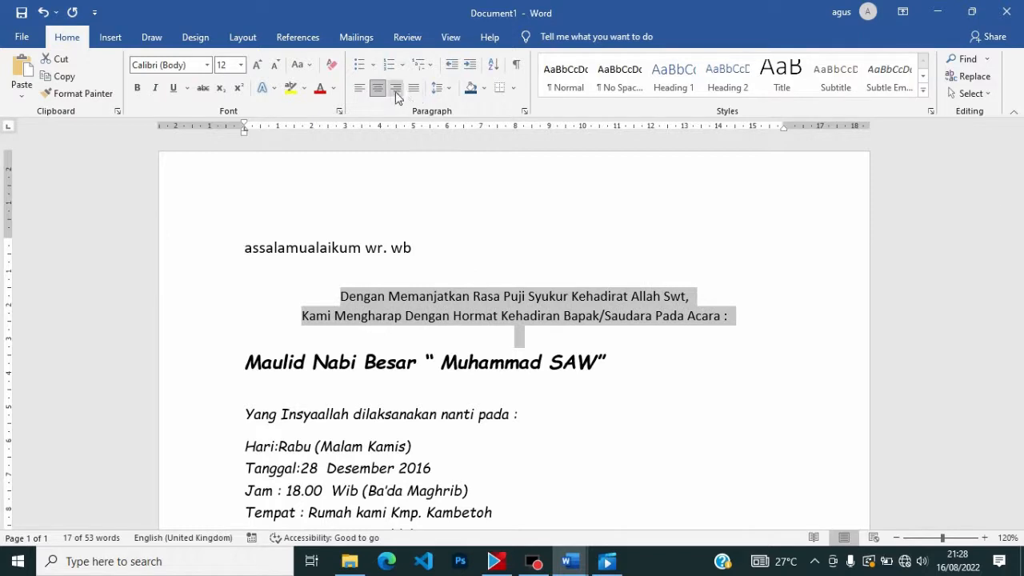
pyautogui.click(396, 93)
pyautogui.click(413, 88)
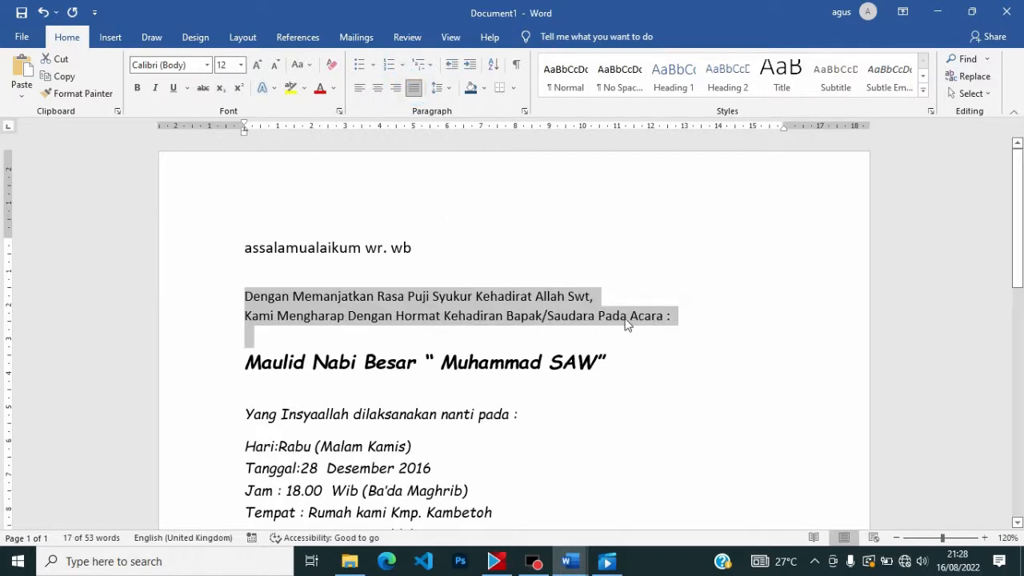
pyautogui.click(360, 89)
pyautogui.click(473, 393)
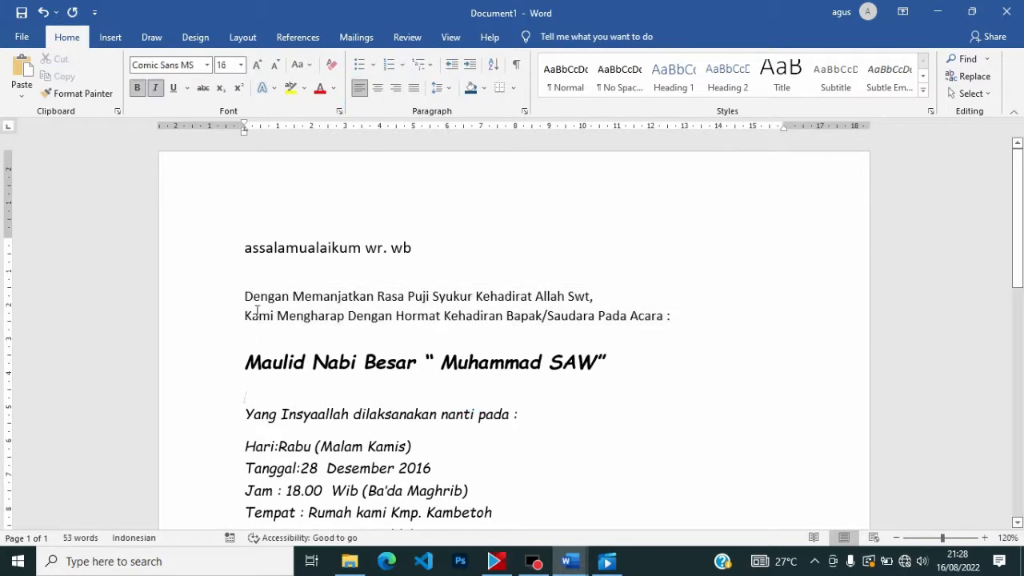
# Try centred, right and justified alignment on the text from "Dengan Memanjatkan" through the "Jam" line and return it to left alignment
pyautogui.moveTo(244, 296); pyautogui.dragTo(496, 491)
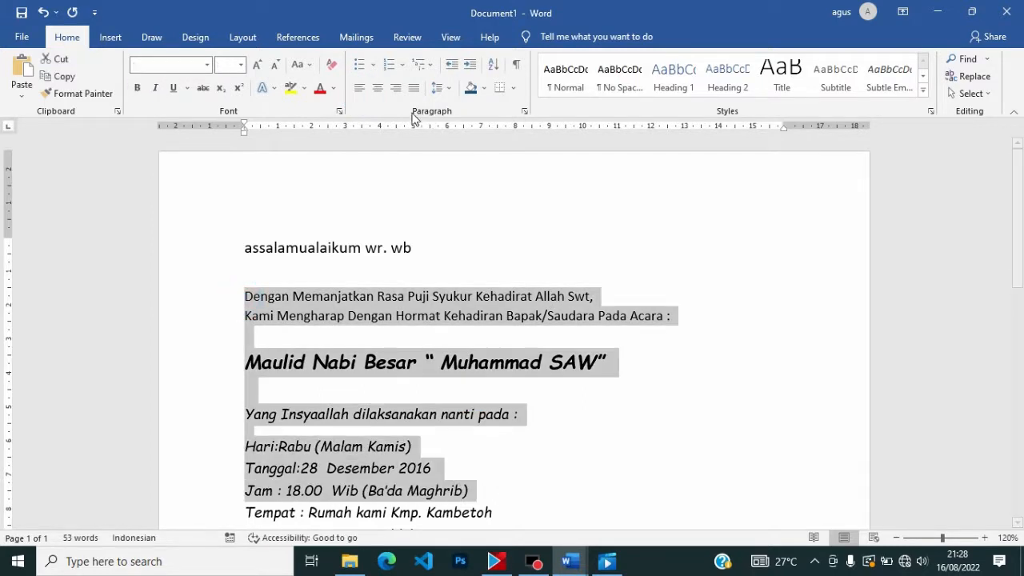
pyautogui.click(379, 91)
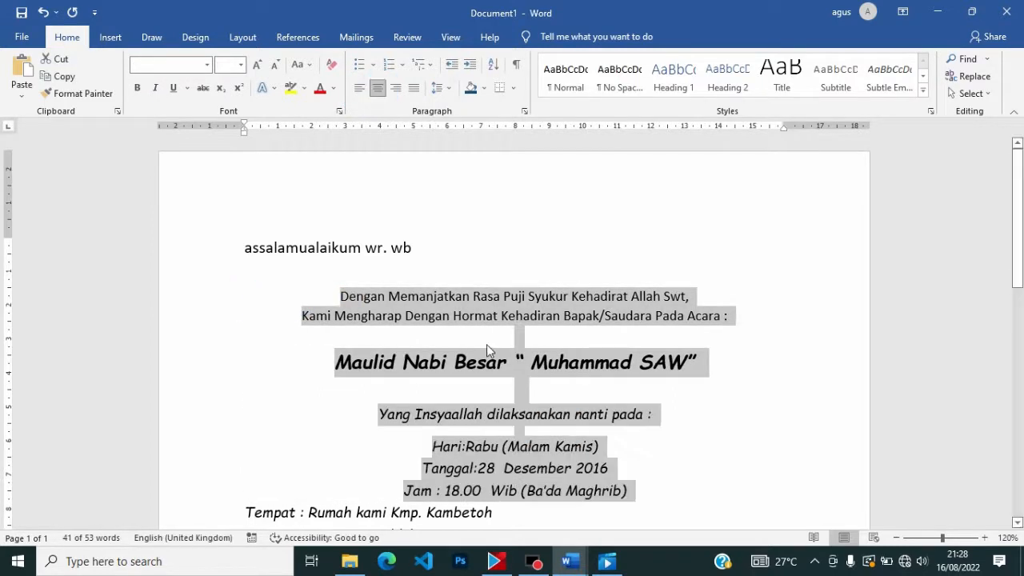
pyautogui.click(394, 91)
pyautogui.click(413, 88)
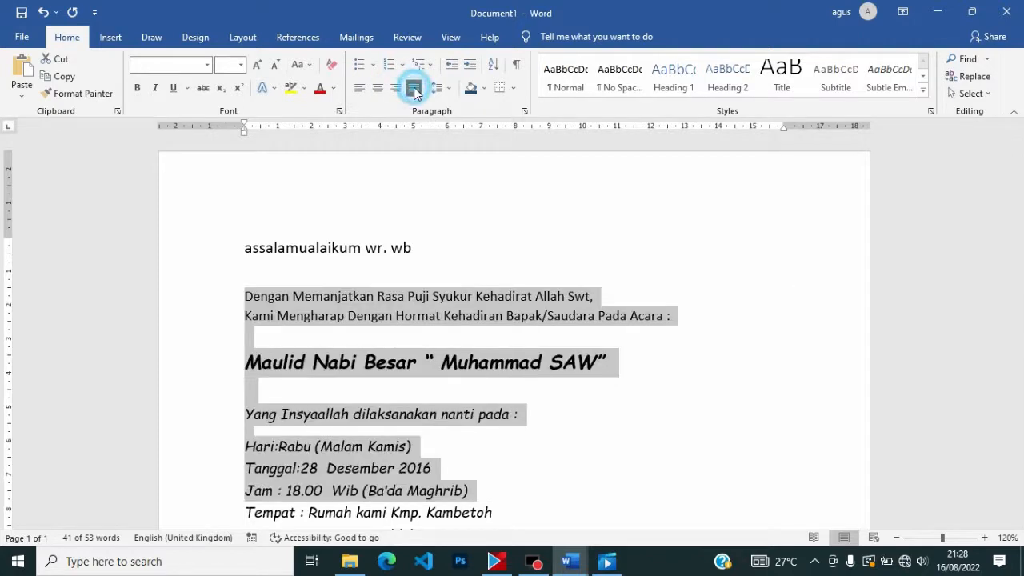
pyautogui.click(359, 90)
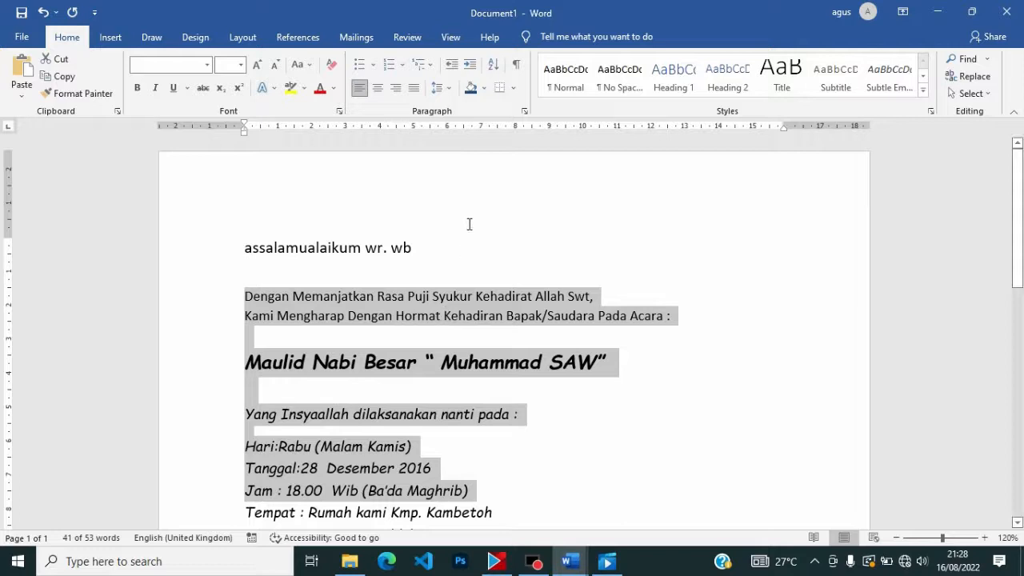
pyautogui.click(411, 247)
# Set the line spacing of the two opening lines to 3.0
pyautogui.moveTo(244, 296); pyautogui.dragTo(676, 316)
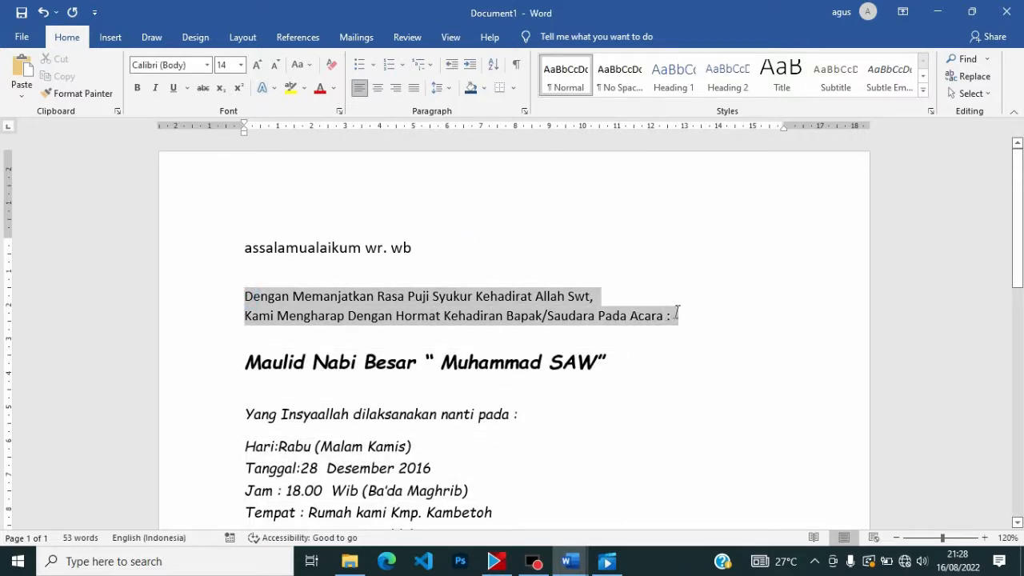
pyautogui.click(450, 89)
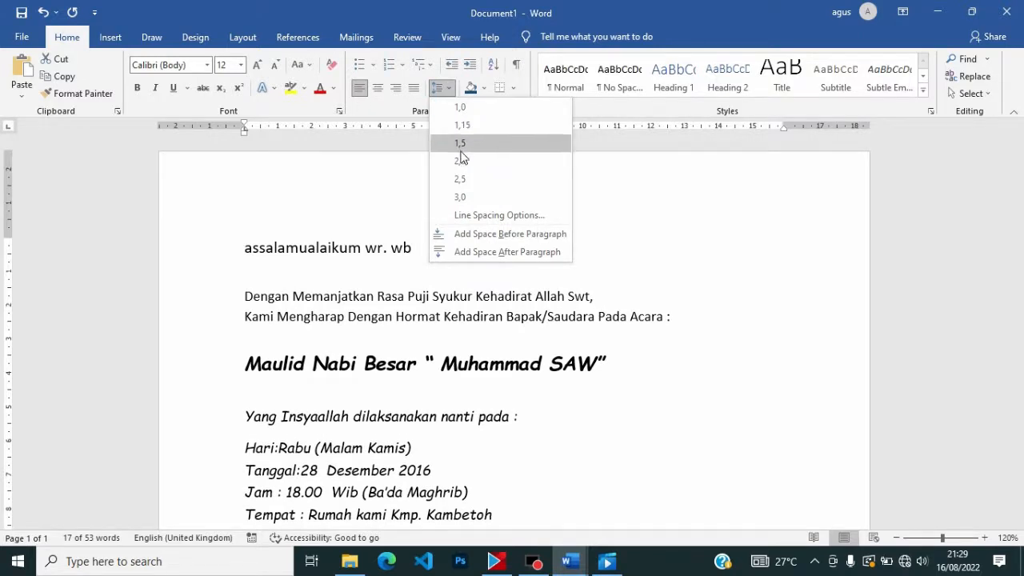
pyautogui.click(466, 198)
pyautogui.click(370, 304)
pyautogui.moveTo(240, 295); pyautogui.dragTo(502, 294)
pyautogui.moveTo(242, 349); pyautogui.dragTo(347, 349)
# Set the line spacing of the greeting line and the two opening lines to 1.0
pyautogui.moveTo(240, 246); pyautogui.dragTo(667, 366)
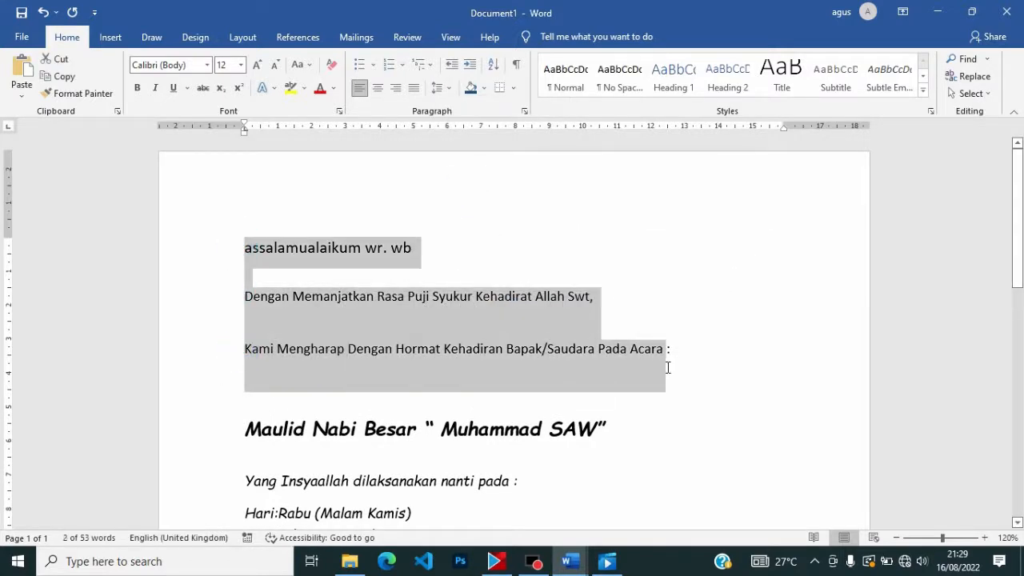
pyautogui.click(447, 95)
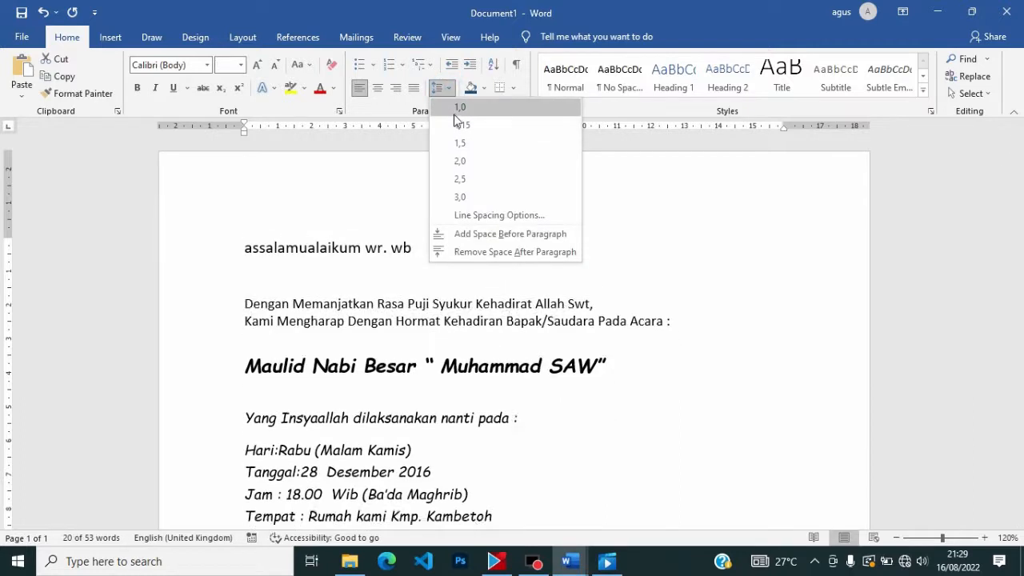
pyautogui.click(454, 110)
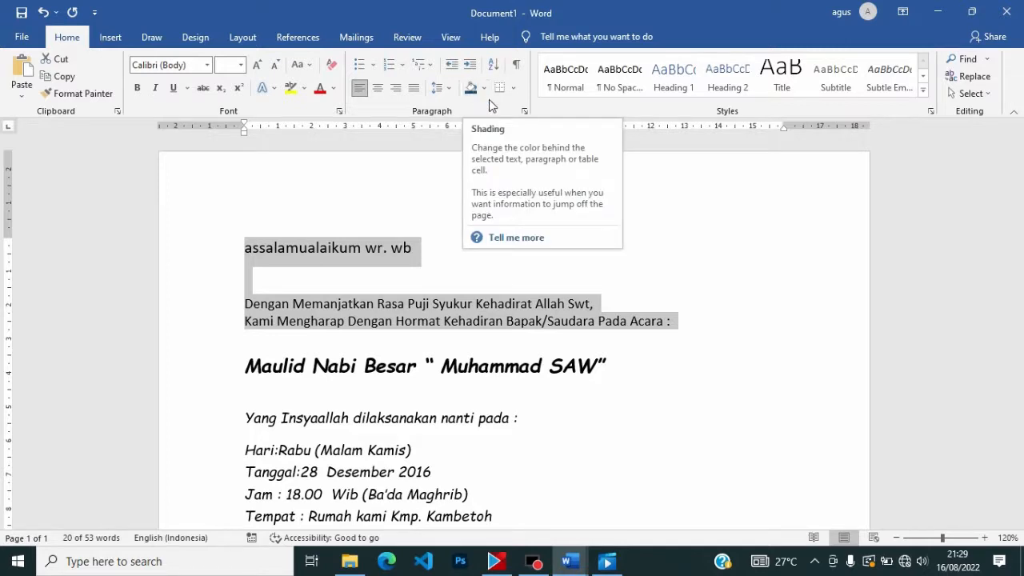
# Apply light blue shading to the greeting and the two opening lines and undo it
pyautogui.click(484, 90)
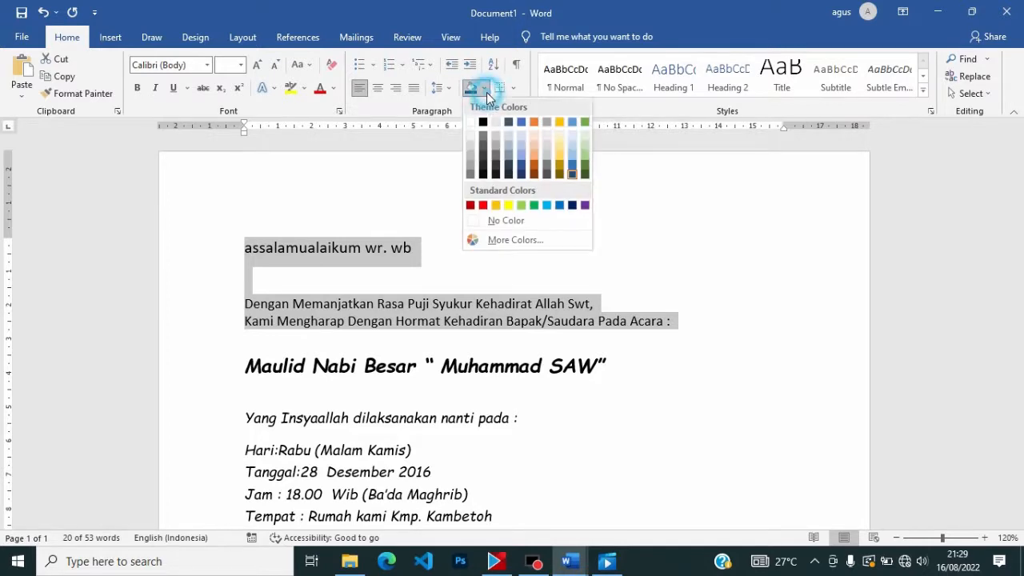
pyautogui.click(517, 145)
pyautogui.click(585, 337)
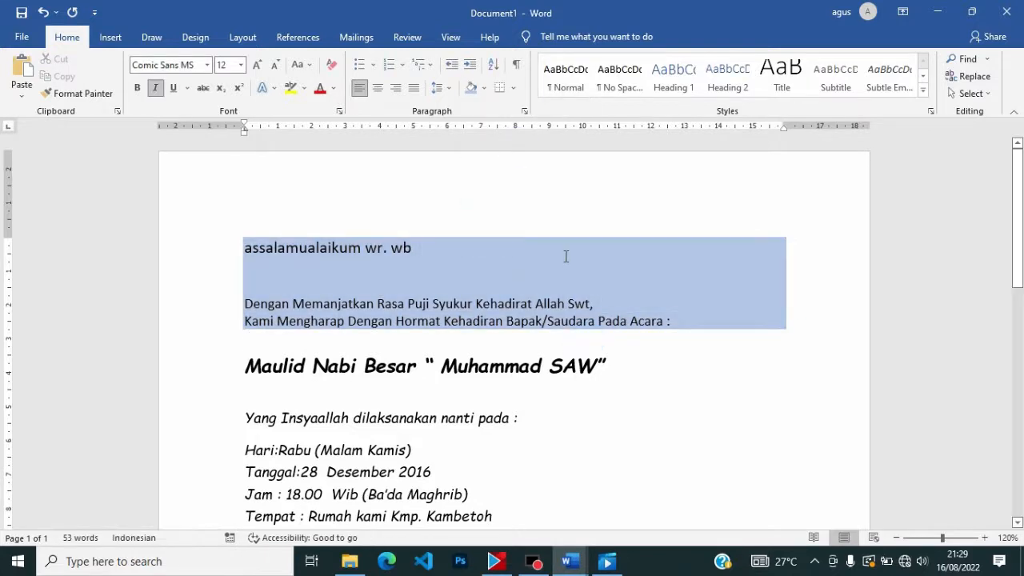
pyautogui.hotkey('ctrl', 'z')
pyautogui.click(430, 240)
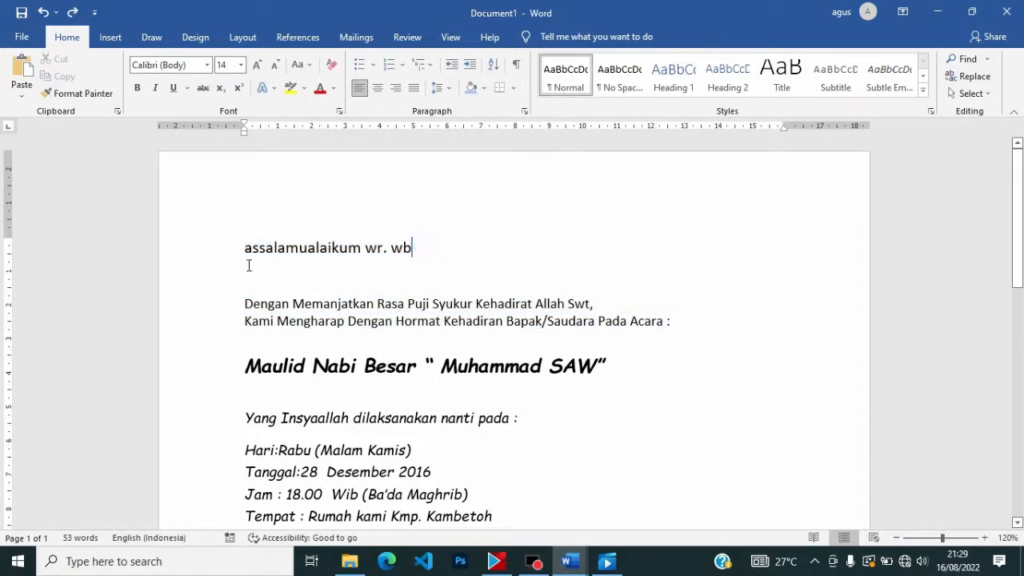
# Shade only the greeting line "assalamualaikum wr. wb" in dark grey
pyautogui.moveTo(245, 248); pyautogui.dragTo(475, 245)
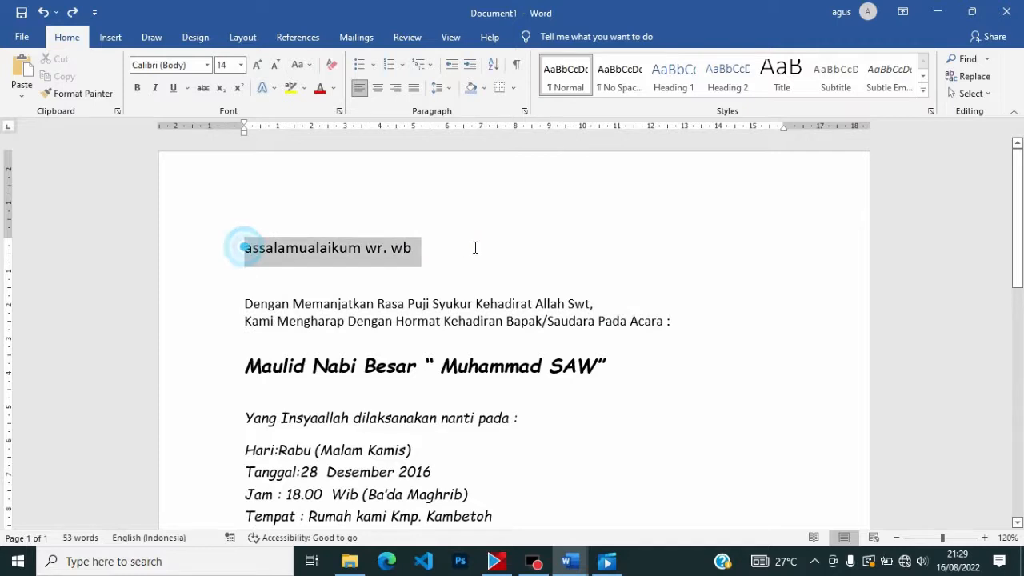
pyautogui.click(482, 89)
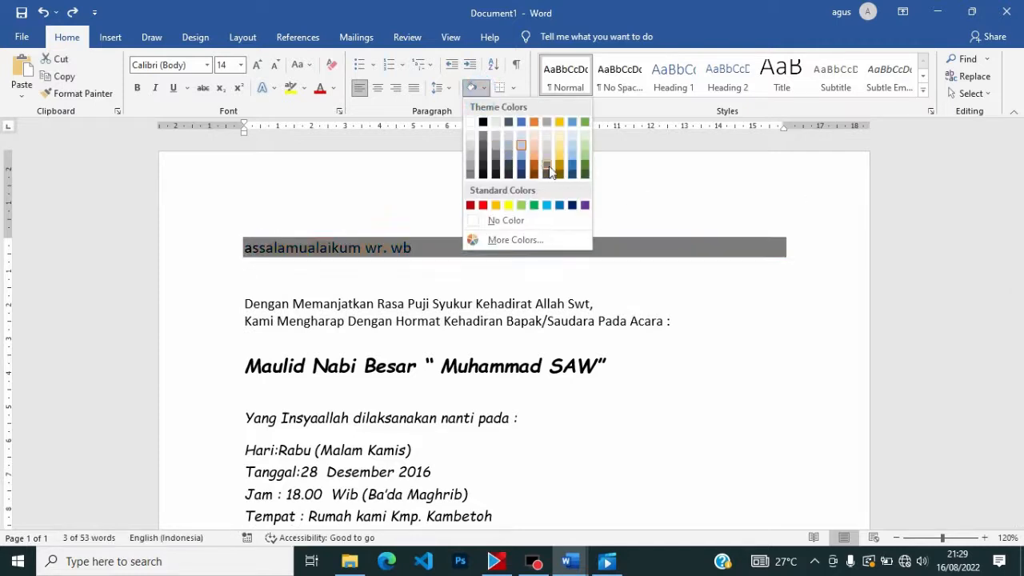
pyautogui.click(549, 171)
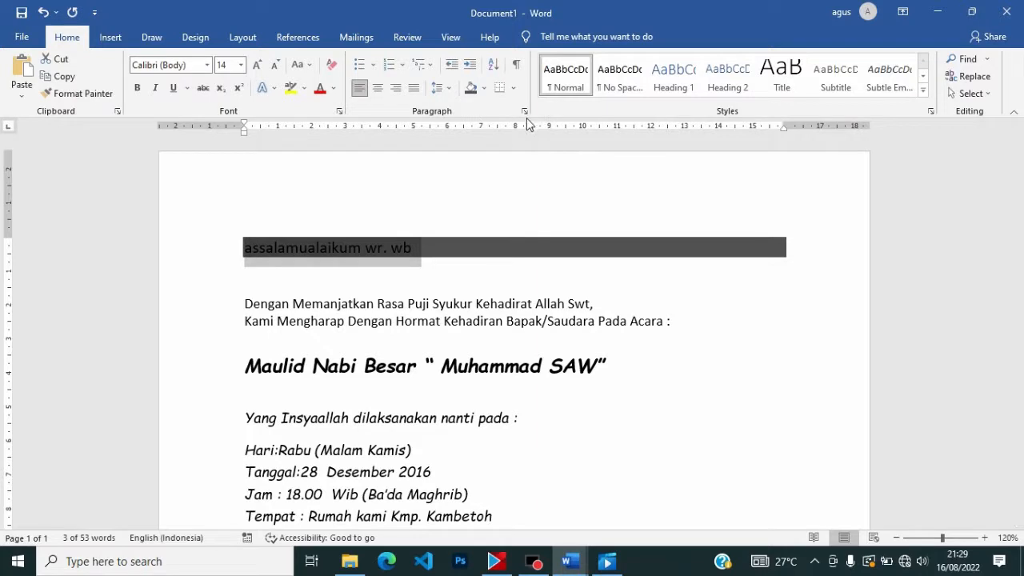
pyautogui.click(478, 365)
pyautogui.click(427, 280)
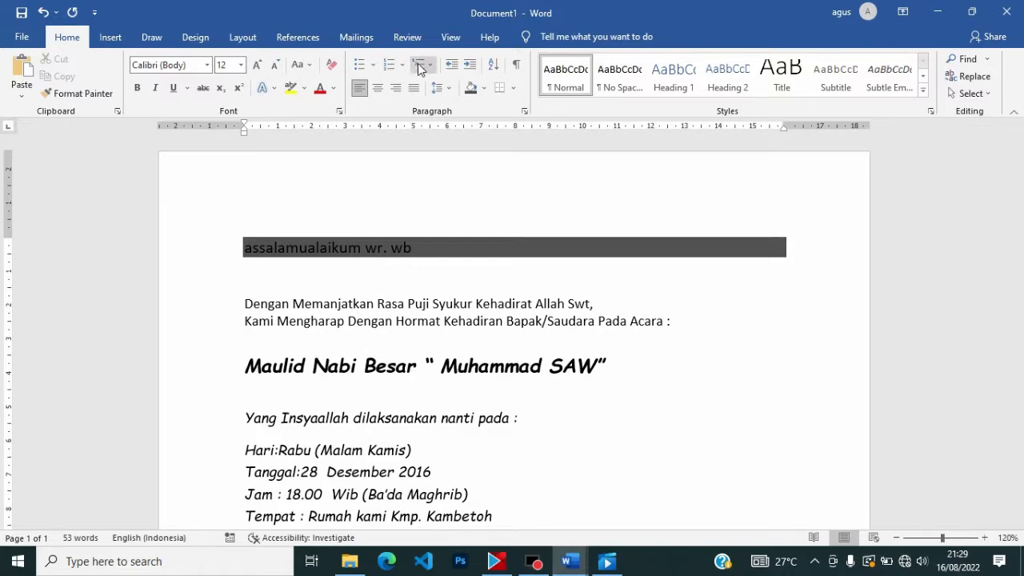
pyautogui.click(373, 68)
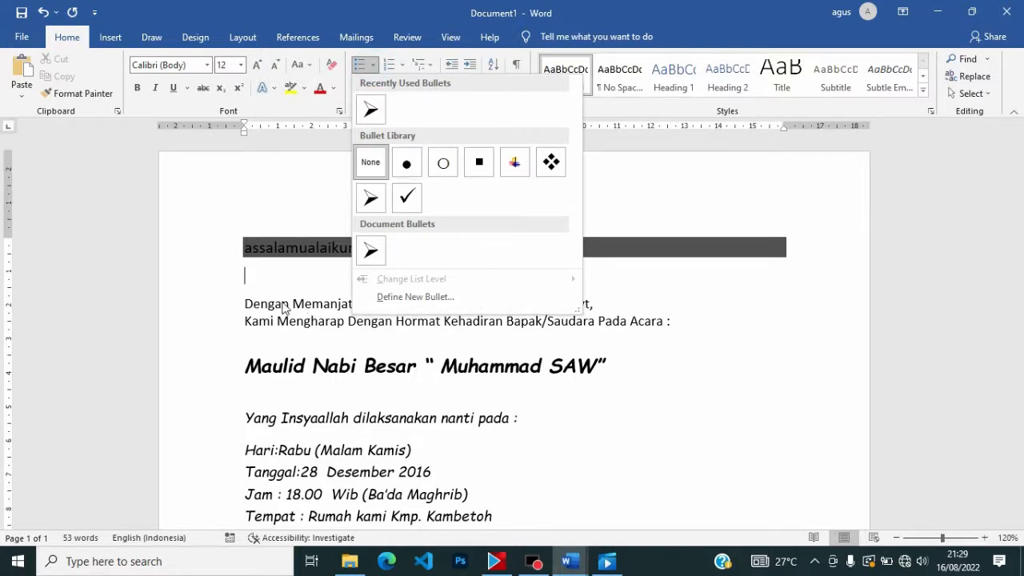
pyautogui.click(279, 271)
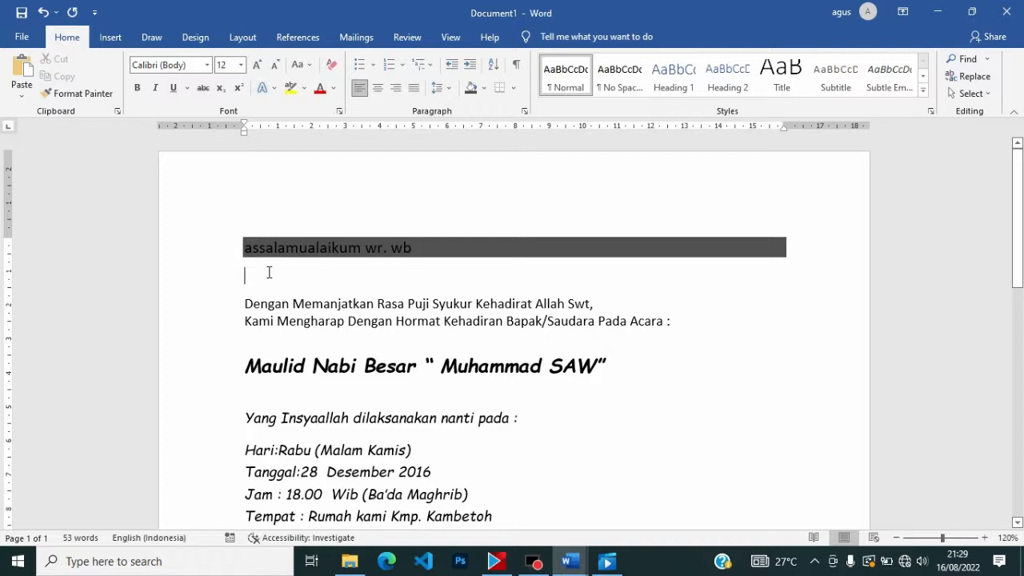
# Add the heading line "Uriutan materi" directly below the "Maulid Nabi Besar" title
pyautogui.click(274, 391)
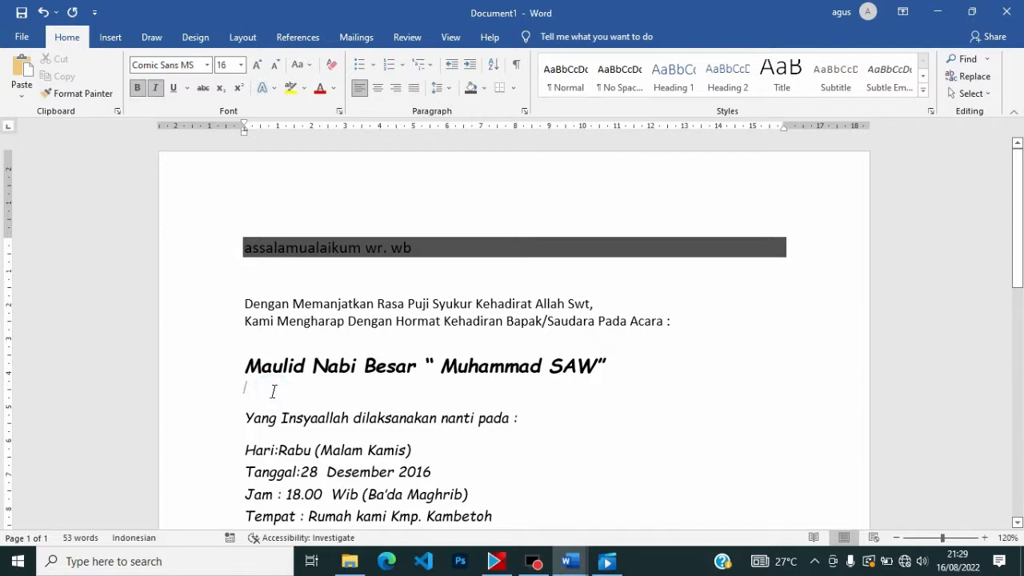
pyautogui.write('urt')
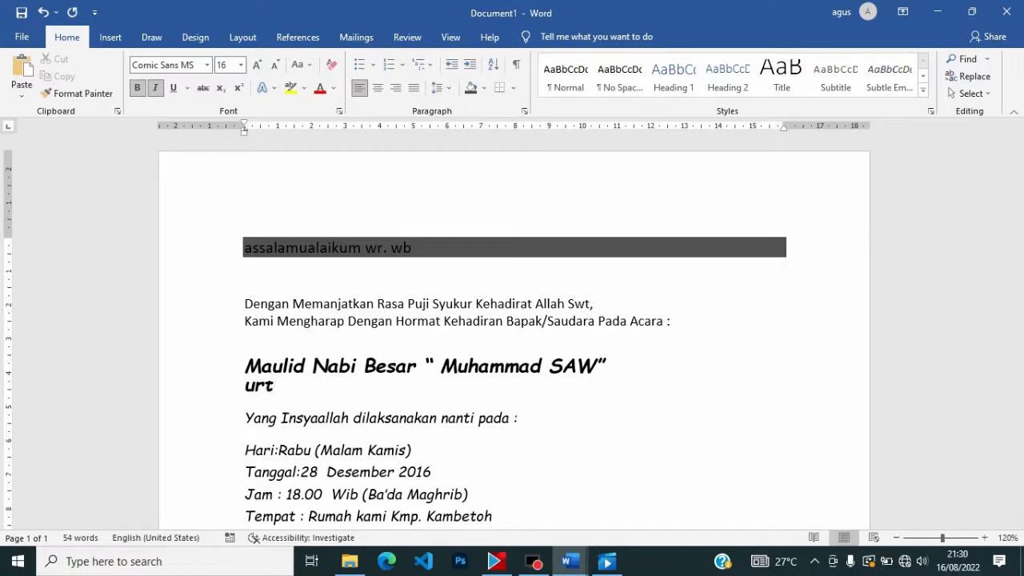
pyautogui.press('BackSpace')
pyautogui.write('utan mater')
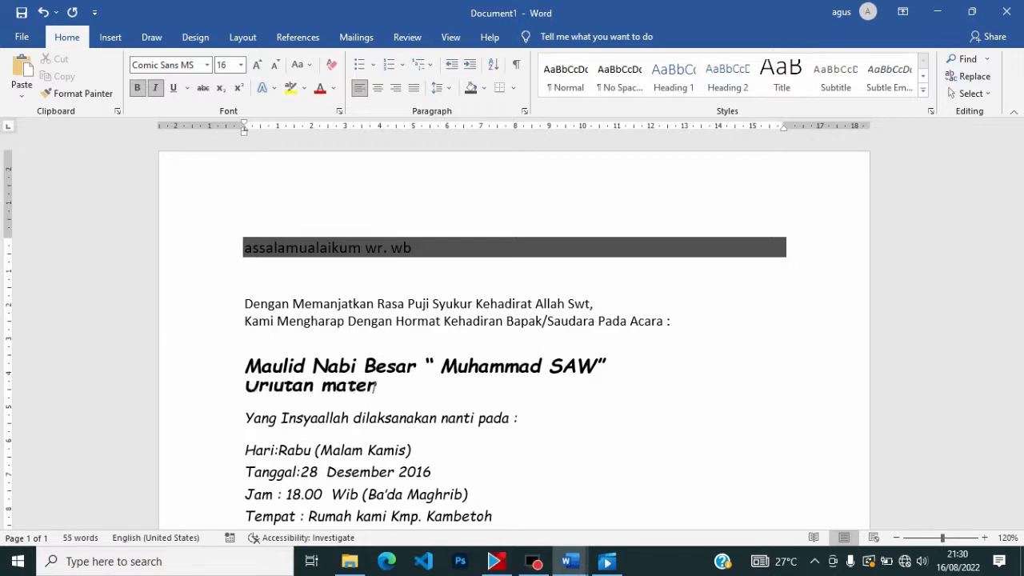
pyautogui.write('i')
# Create a numbered list below the "Uriutan materi" heading with the items "Materi 1" and "Materi 2"
pyautogui.press('Return')
pyautogui.write('1.')
pyautogui.press('Return')
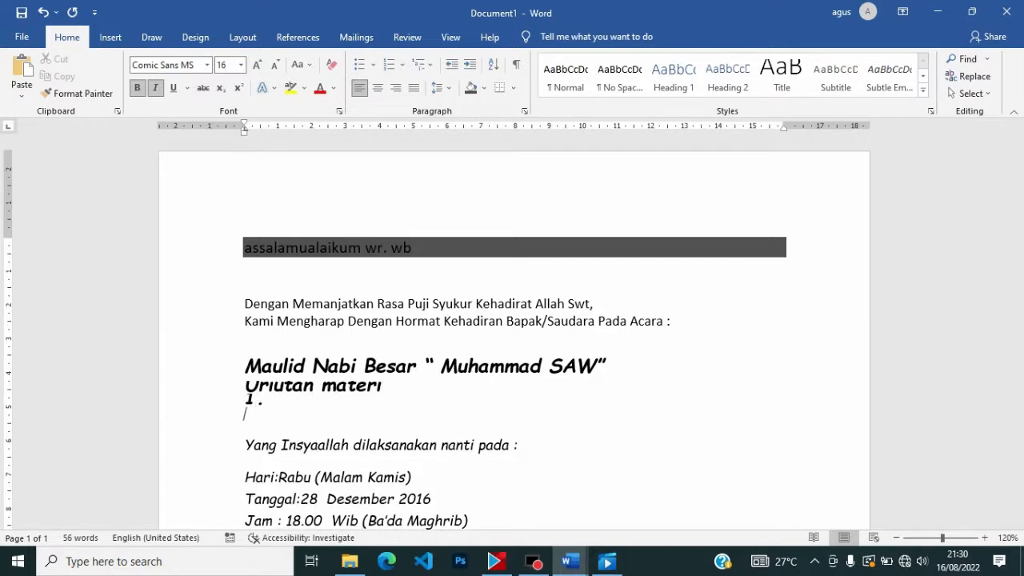
pyautogui.press('BackSpace')
pyautogui.press('space')
pyautogui.write('mate')
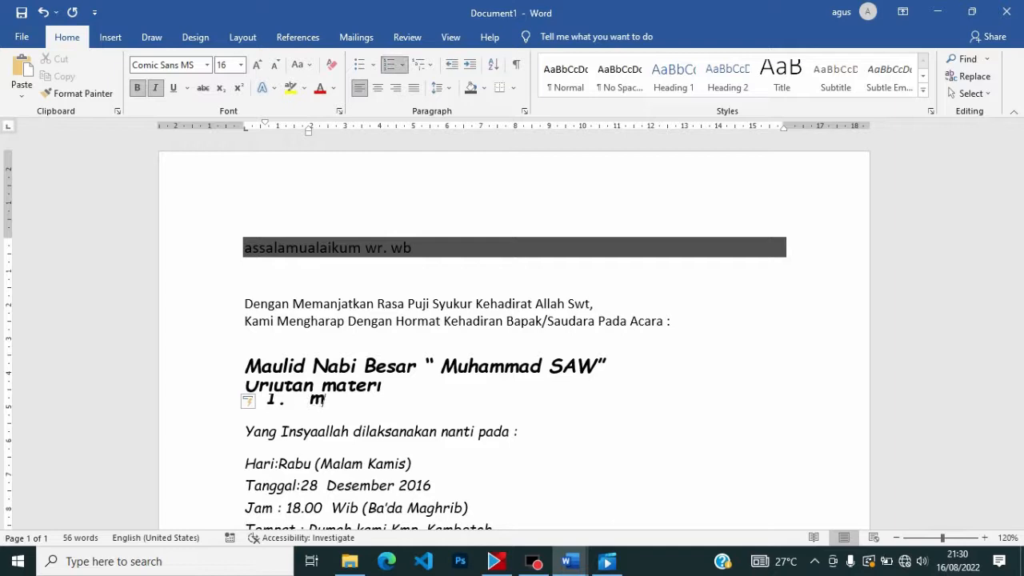
pyautogui.write('ri 1')
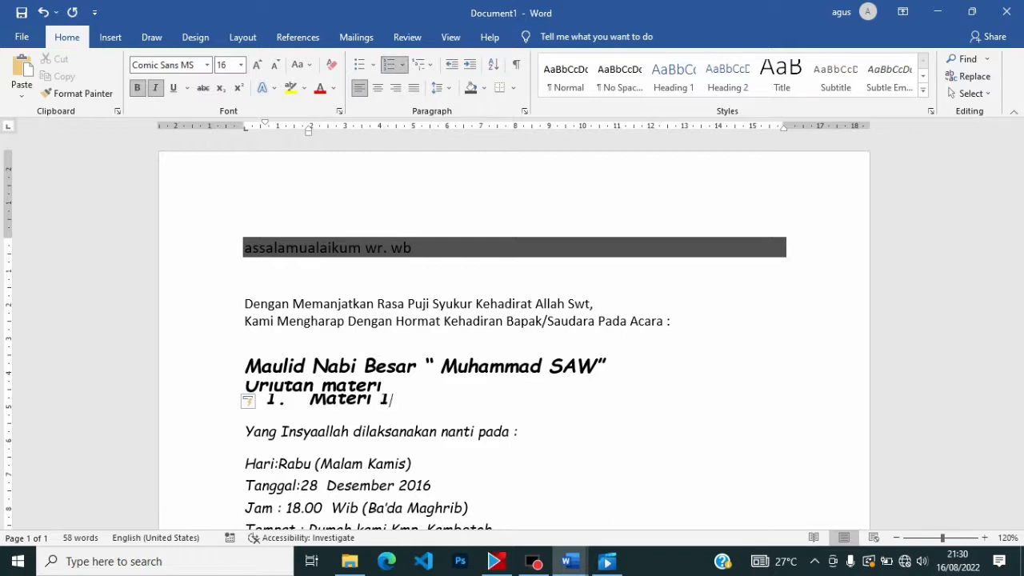
pyautogui.press('Return')
pyautogui.write('ma')
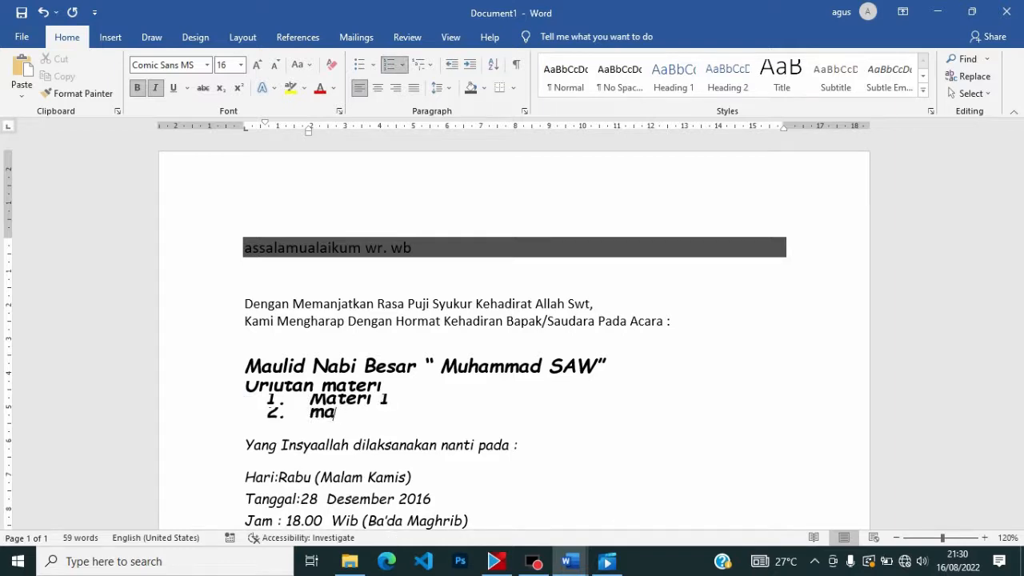
pyautogui.write('teri 2')
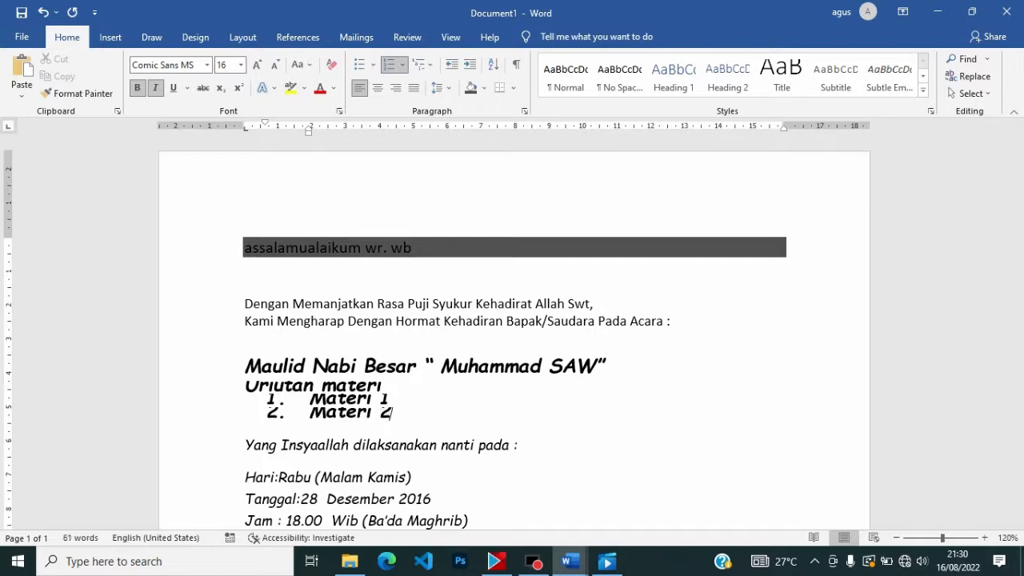
# Insert a blank line below the "Uriutan materi" heading and change the numbered list to solid round bullets
pyautogui.click(425, 384)
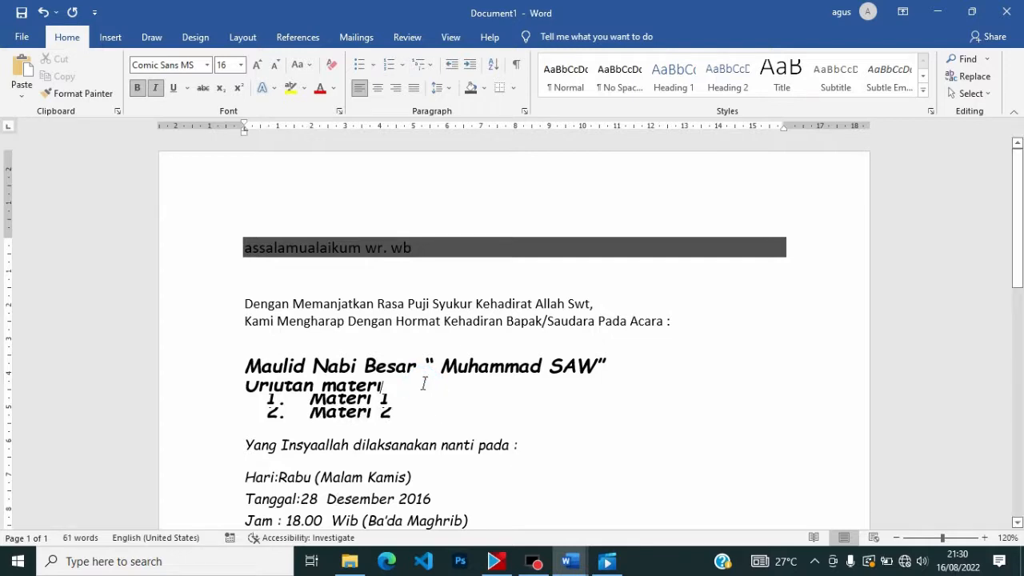
pyautogui.press('Return')
pyautogui.moveTo(296, 407); pyautogui.dragTo(433, 423)
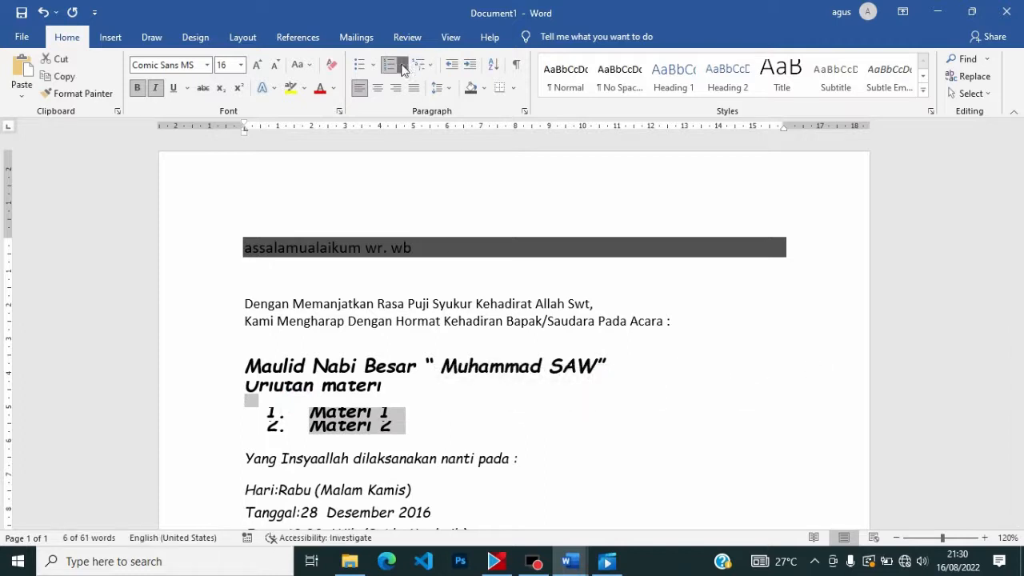
pyautogui.click(373, 70)
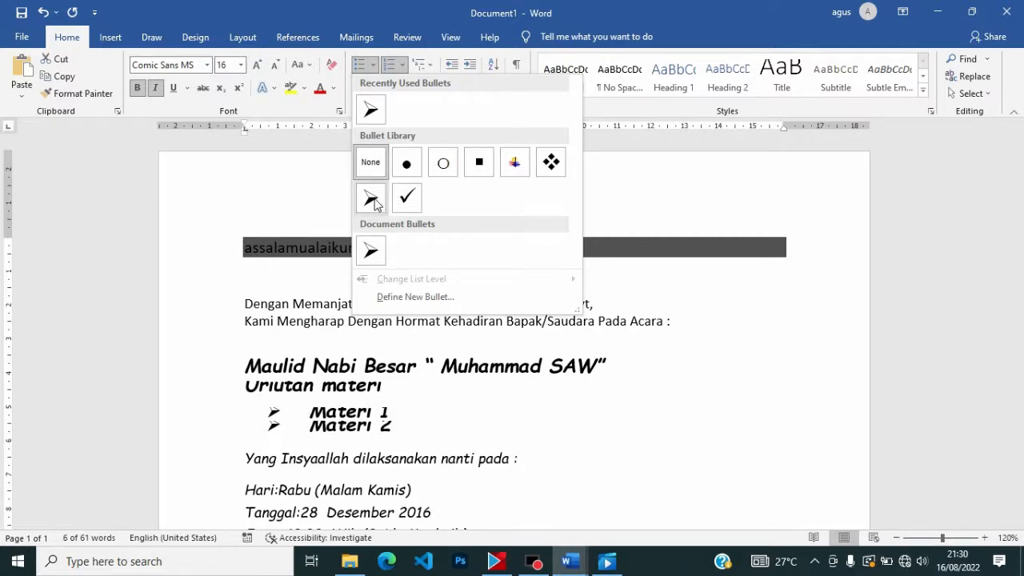
pyautogui.click(406, 164)
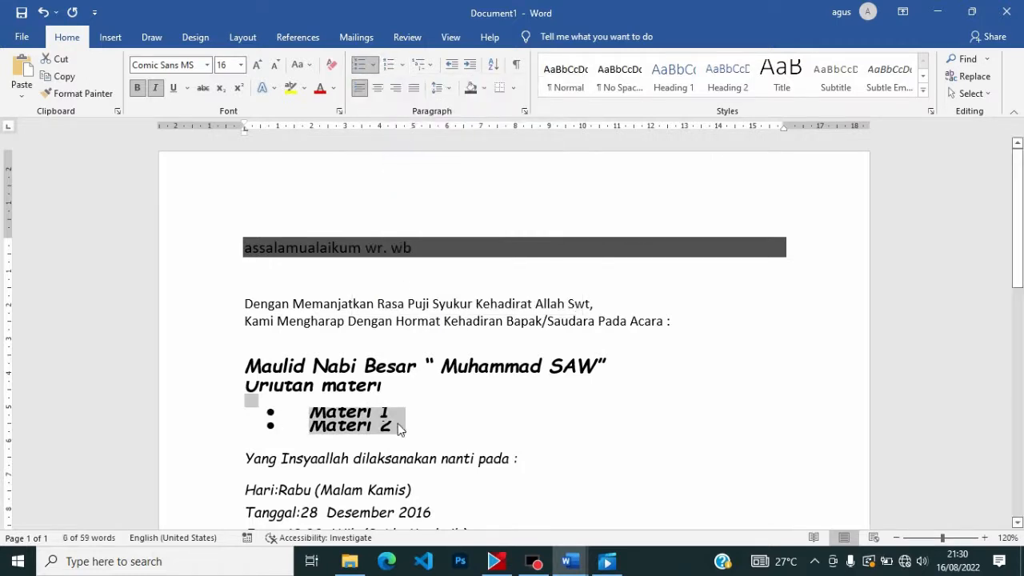
# Add a third bullet item "Materi" below "Materi 2", followed by an empty bullet
pyautogui.click(403, 423)
pyautogui.press('Return')
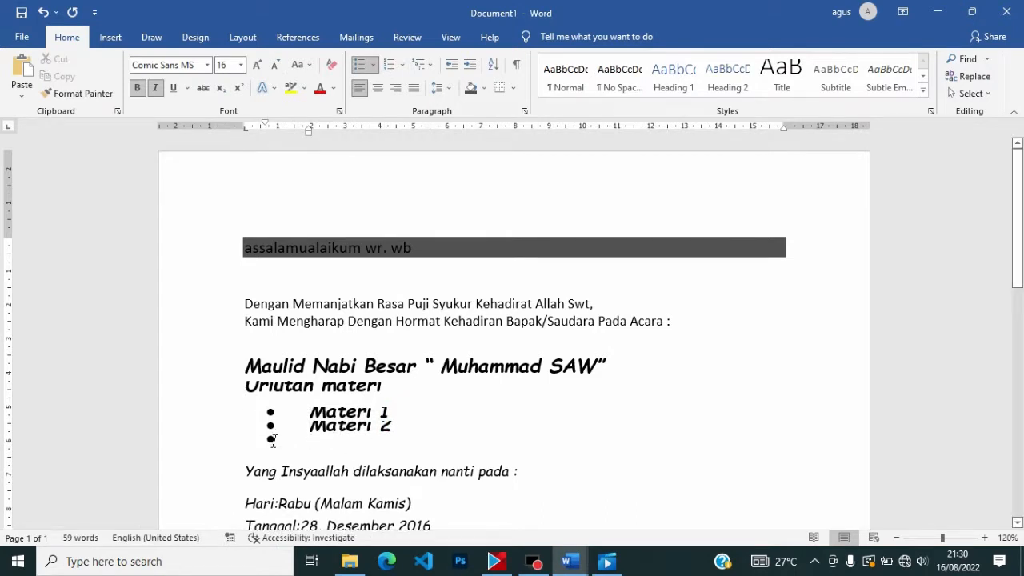
pyautogui.write('materi')
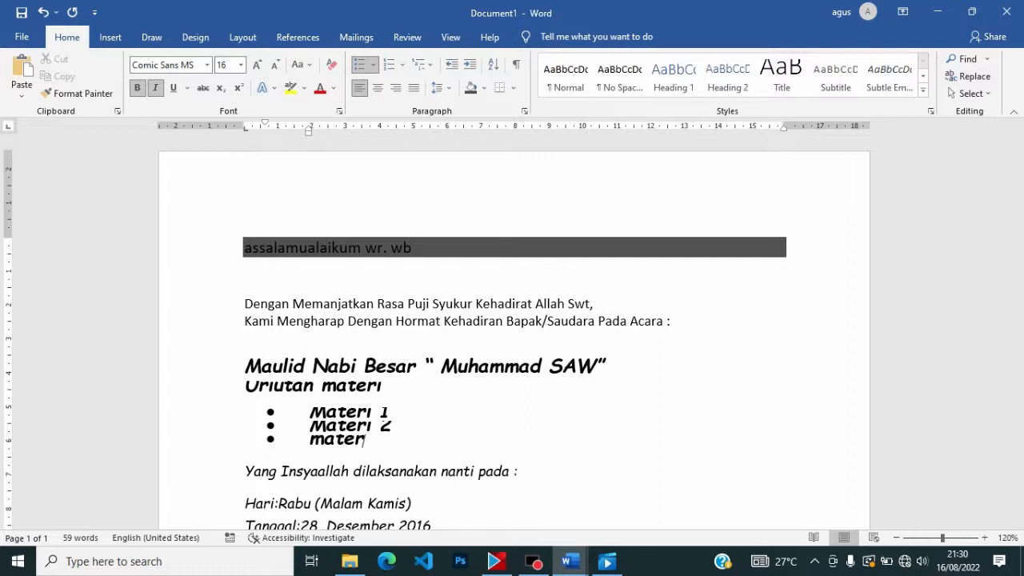
pyautogui.press('Return')
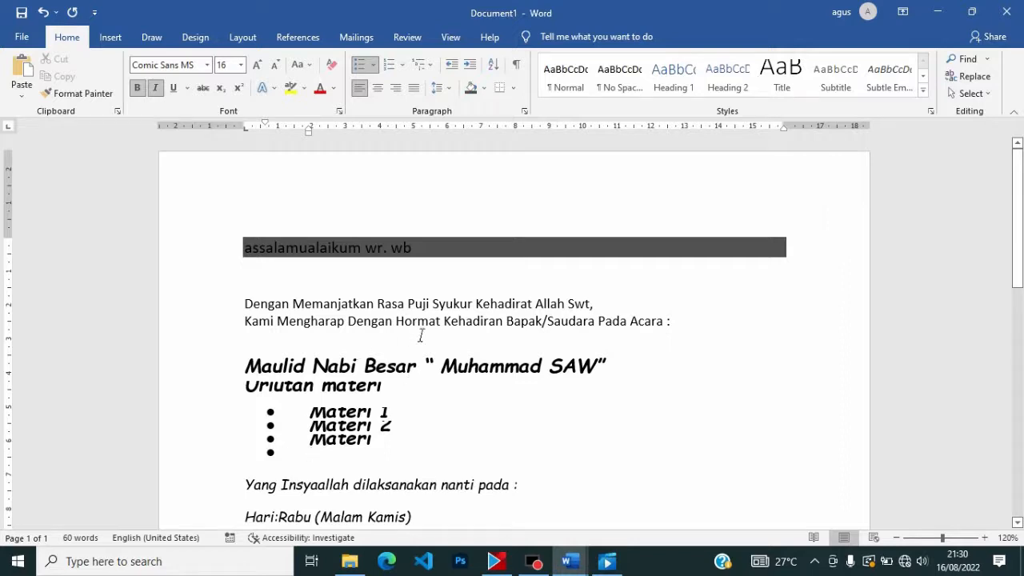
pyautogui.scroll(-2, 437, 391)
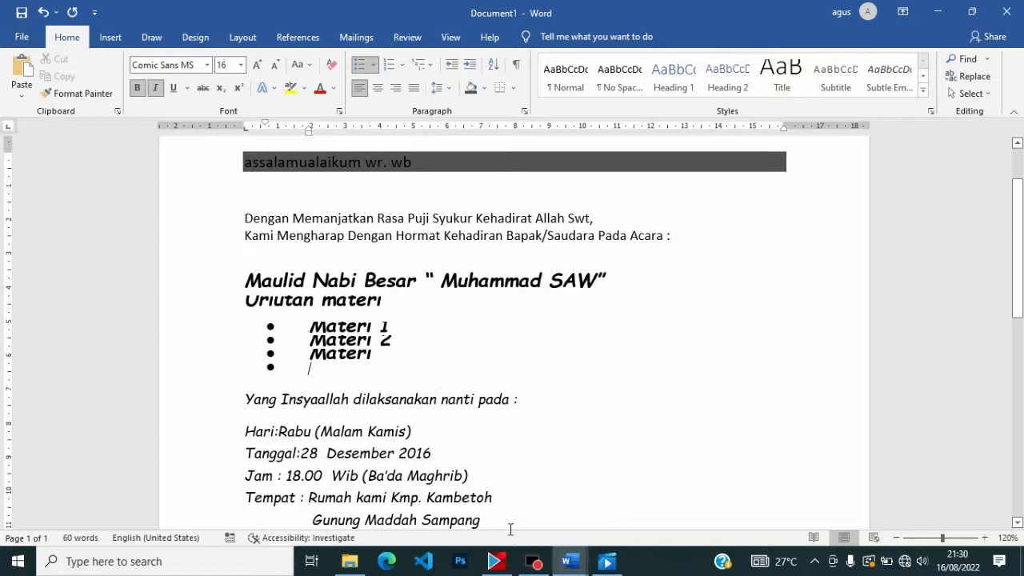
pyautogui.press('XF86AudioLowerVolume')
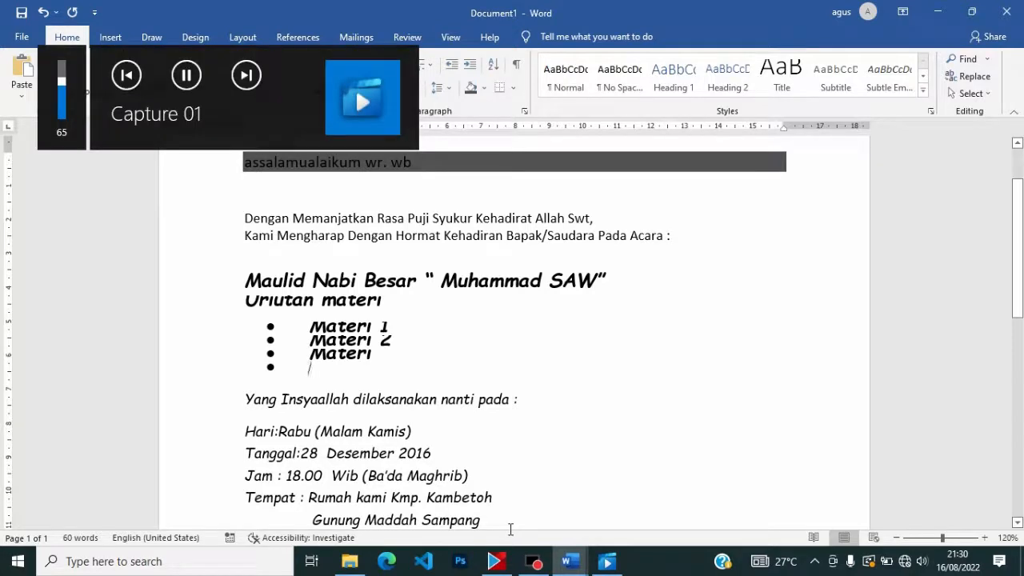